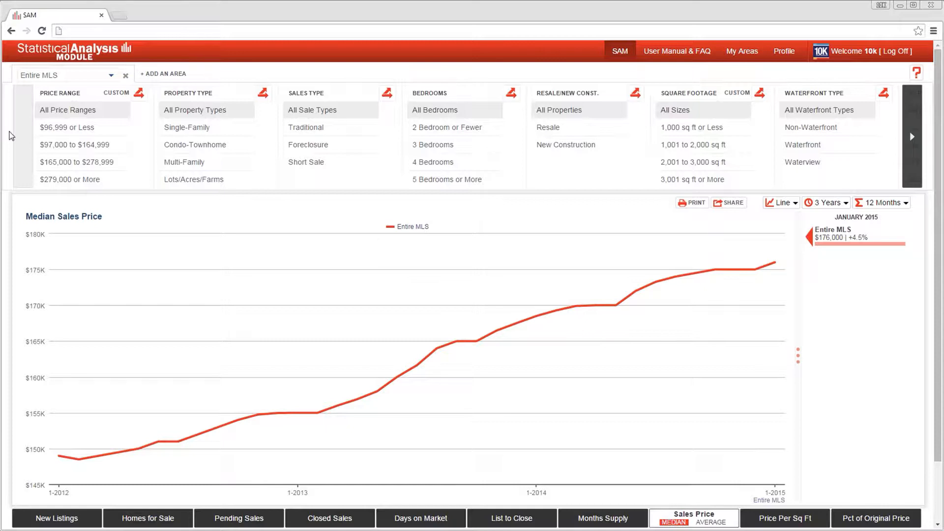
# Add three extra Entire MLS areas to the chart for comparison and remove them again.
pyautogui.click(164, 74)
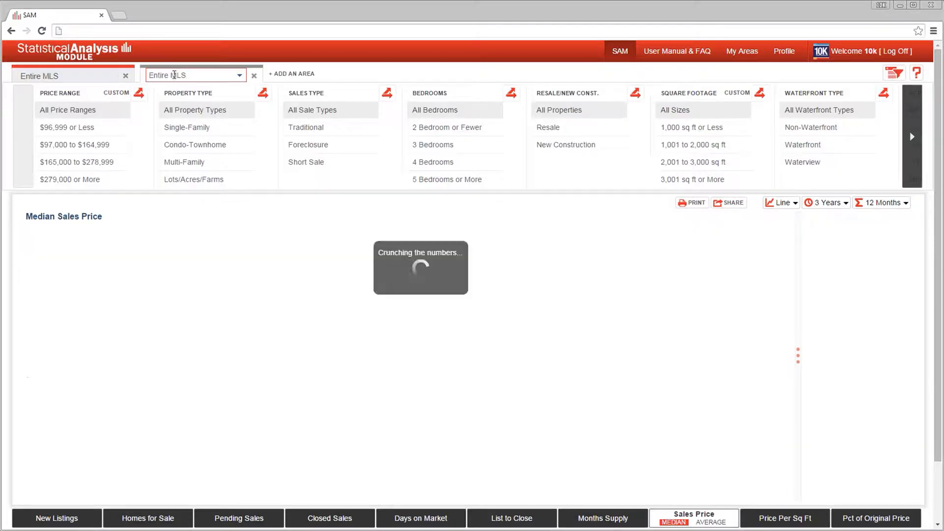
pyautogui.click(277, 75)
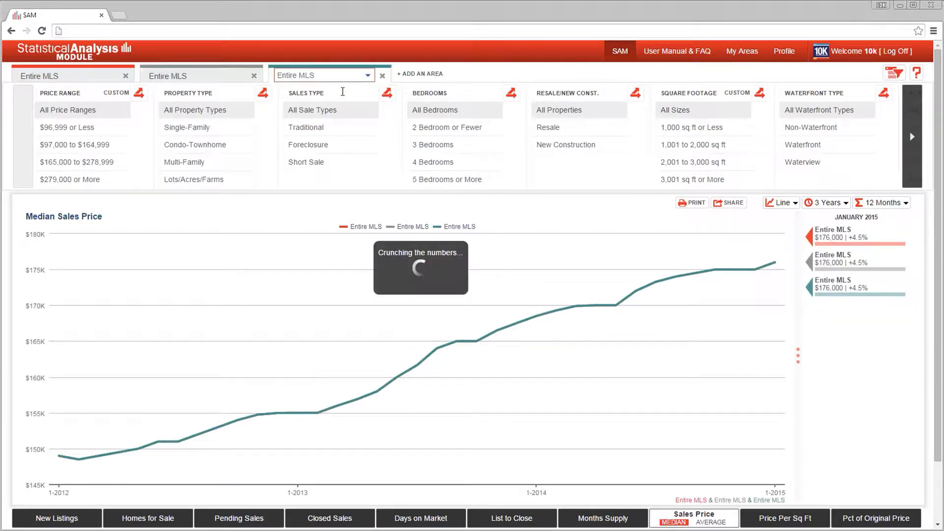
pyautogui.click(426, 75)
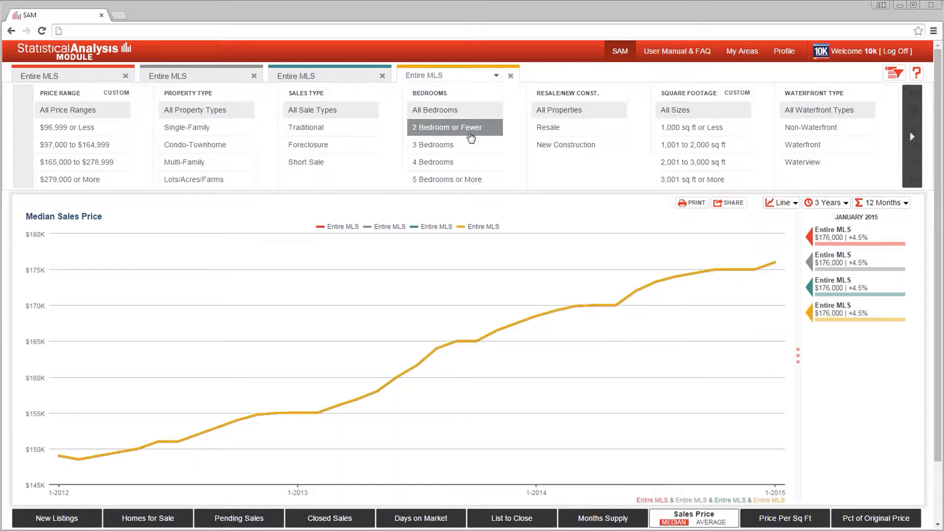
pyautogui.click(512, 77)
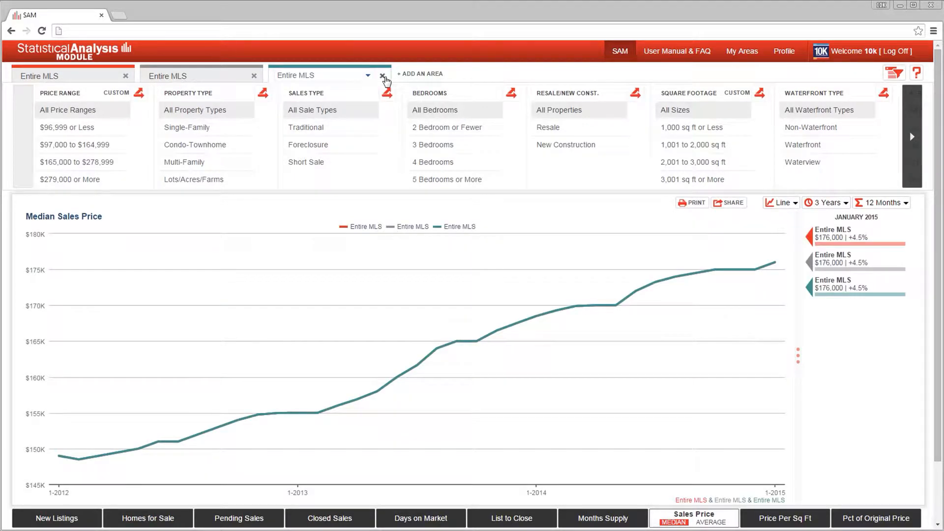
pyautogui.click(382, 76)
pyautogui.click(254, 77)
# Change the charted area from the entire MLS to Monroe and limit the property type to Single-Family.
pyautogui.click(93, 76)
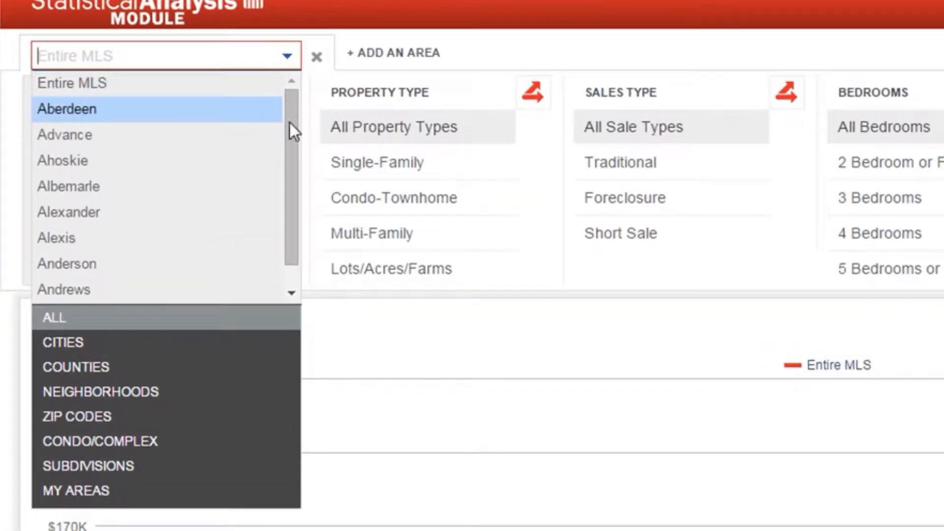
pyautogui.moveTo(291, 123); pyautogui.dragTo(299, 230)
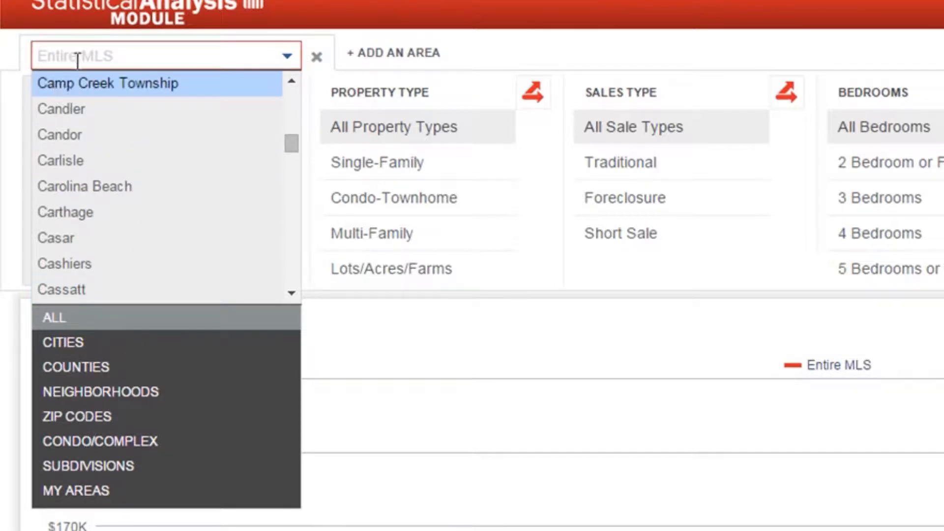
pyautogui.write('Monroe')
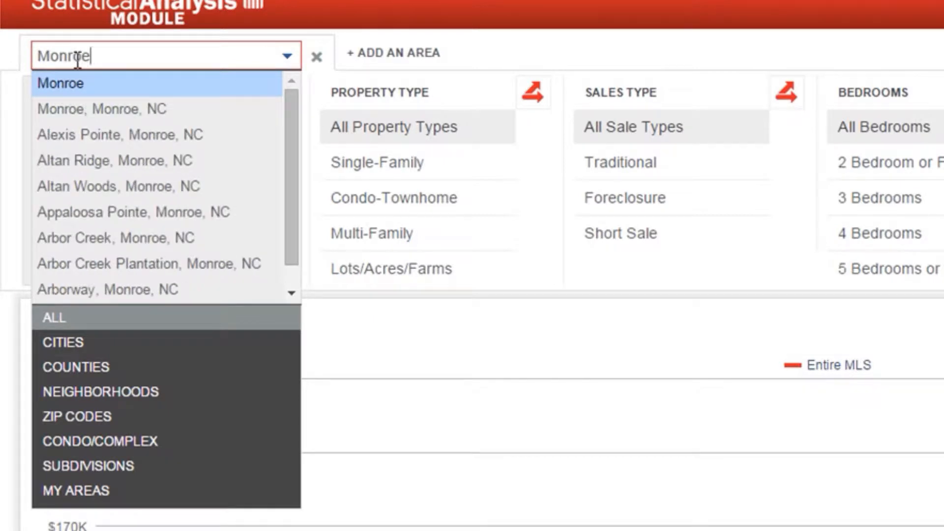
pyautogui.press('Return')
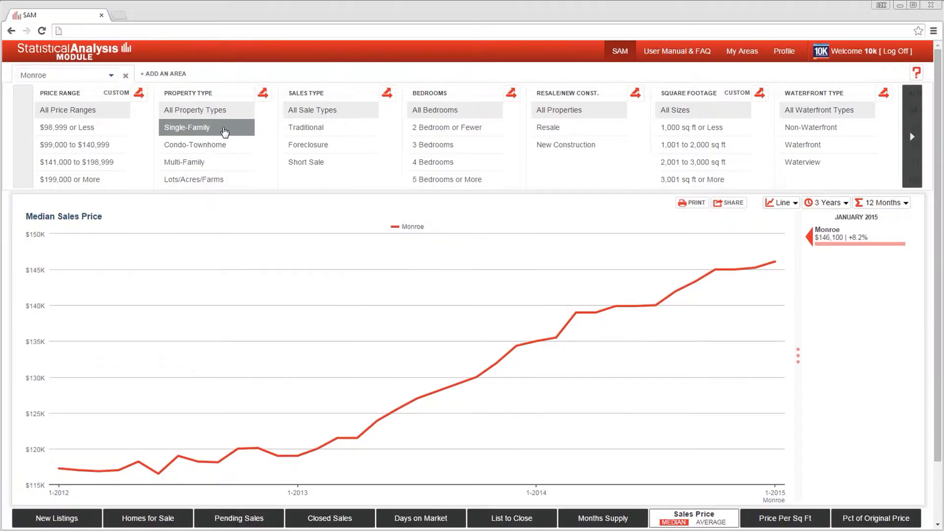
pyautogui.click(225, 132)
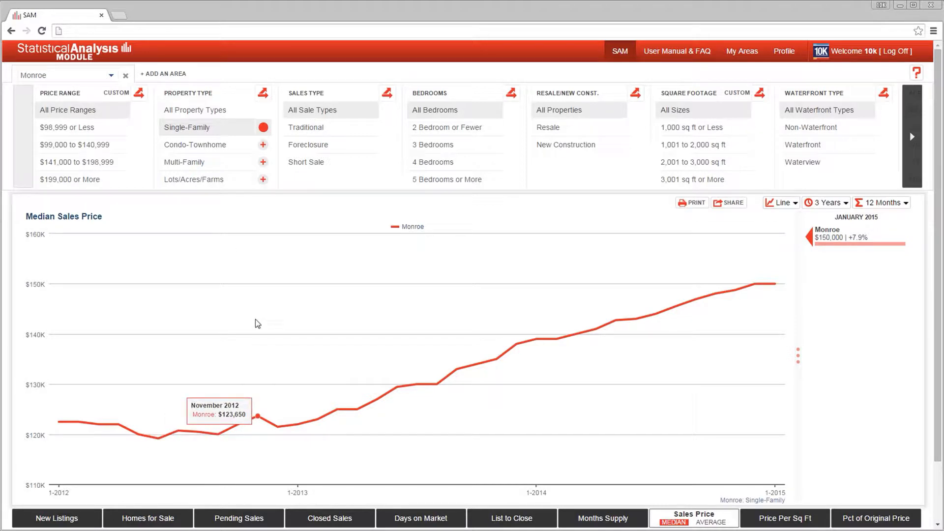
# View the Homes for Sale and Average Sales Price charts, and return to the Median Sales Price.
pyautogui.click(393, 520)
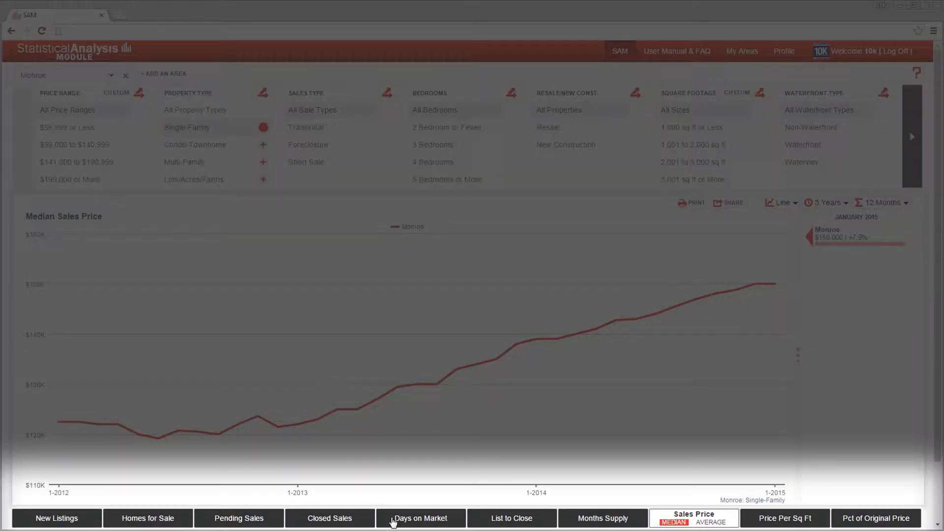
pyautogui.click(161, 520)
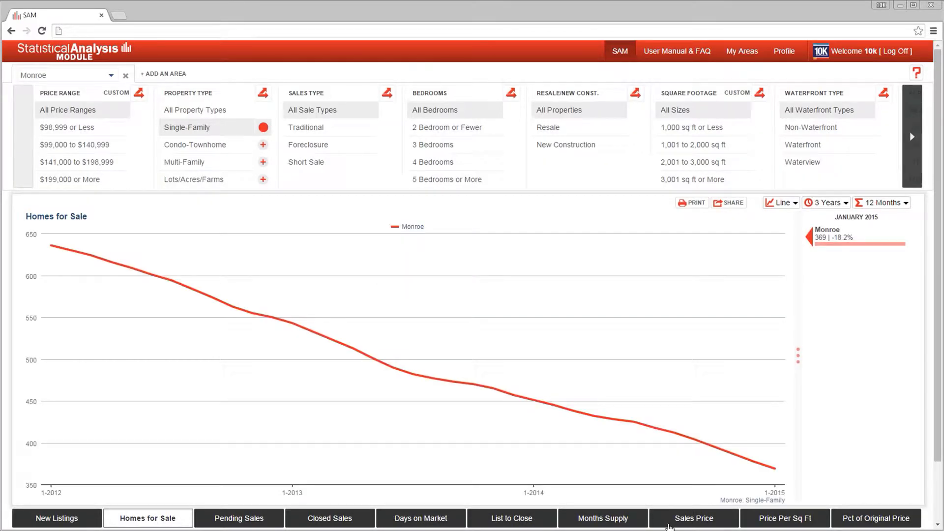
pyautogui.click(720, 522)
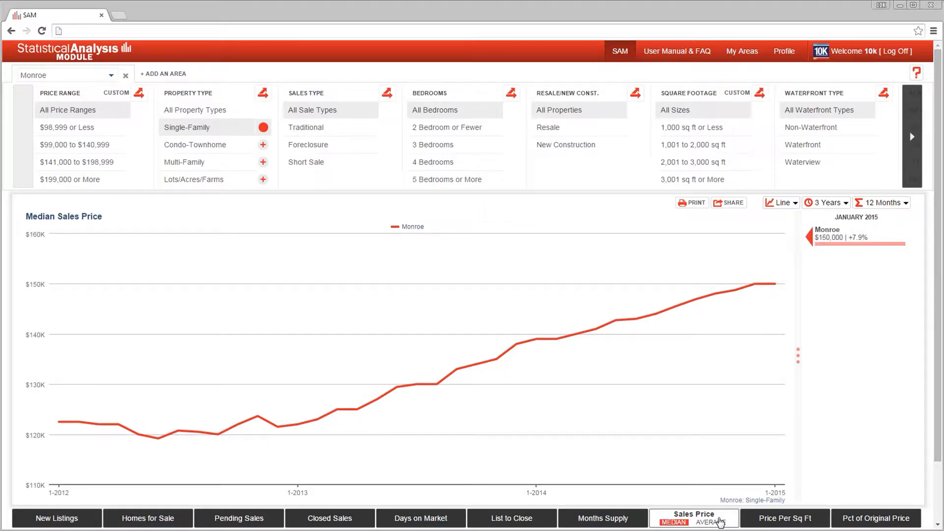
pyautogui.click(719, 522)
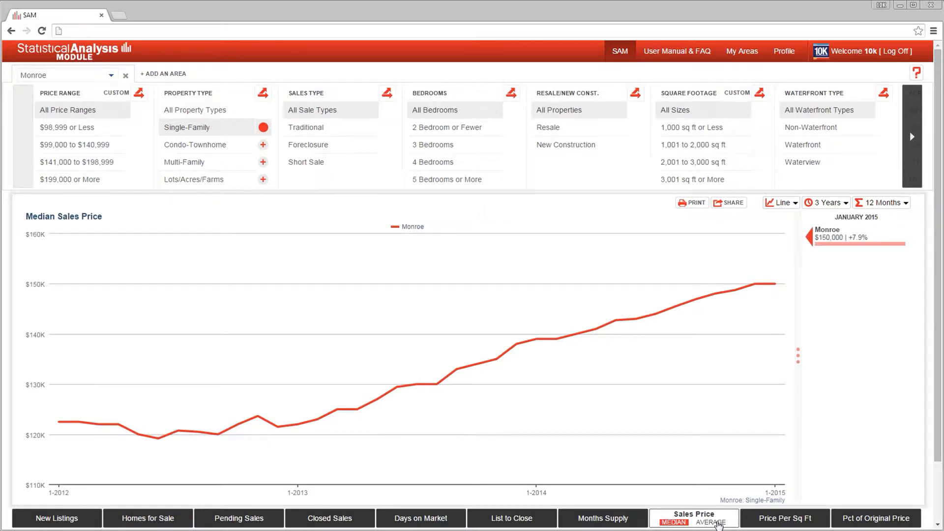
pyautogui.click(672, 522)
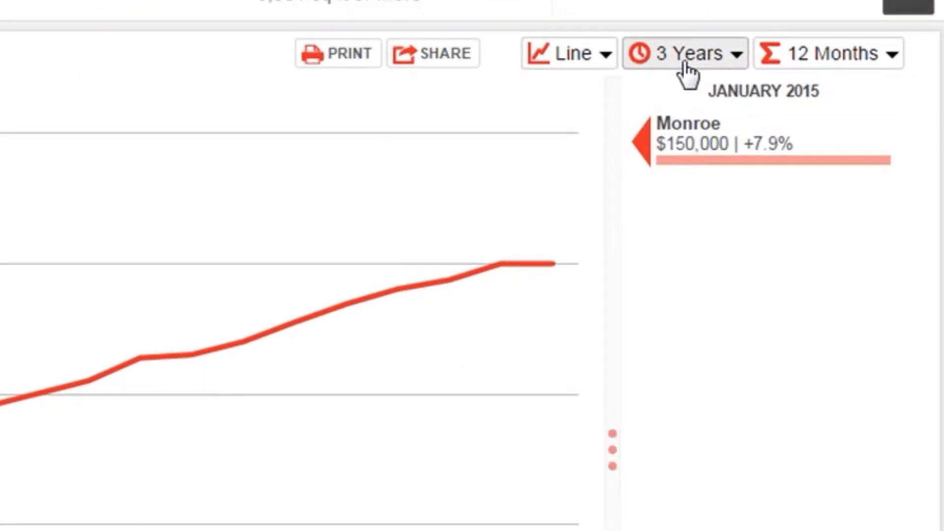
# Review the timeline and data-point options of the chart, keeping 3 Years and Rolling 12 Months.
pyautogui.click(687, 73)
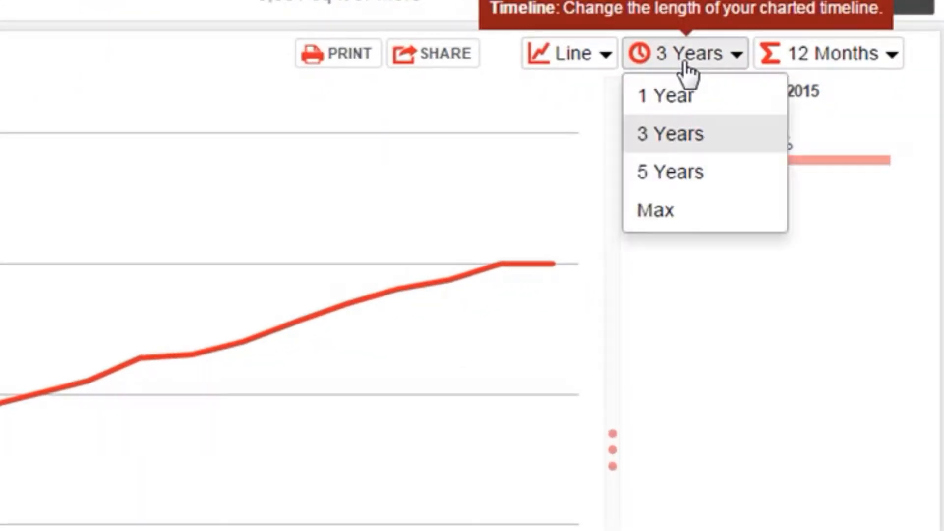
pyautogui.click(723, 145)
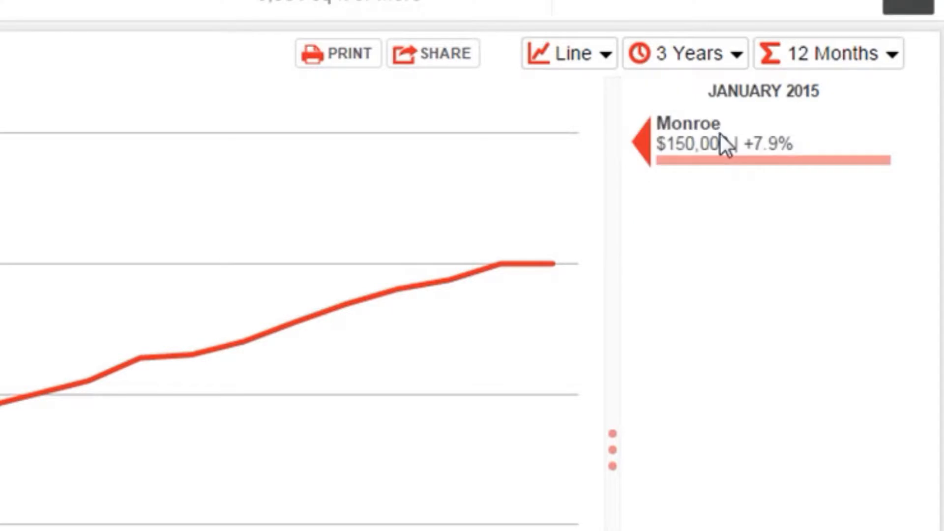
pyautogui.click(818, 63)
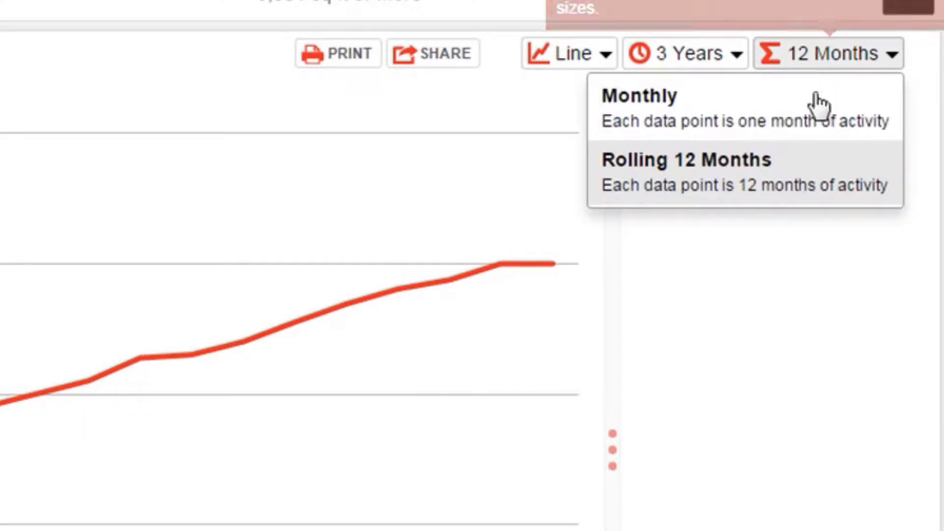
pyautogui.click(774, 184)
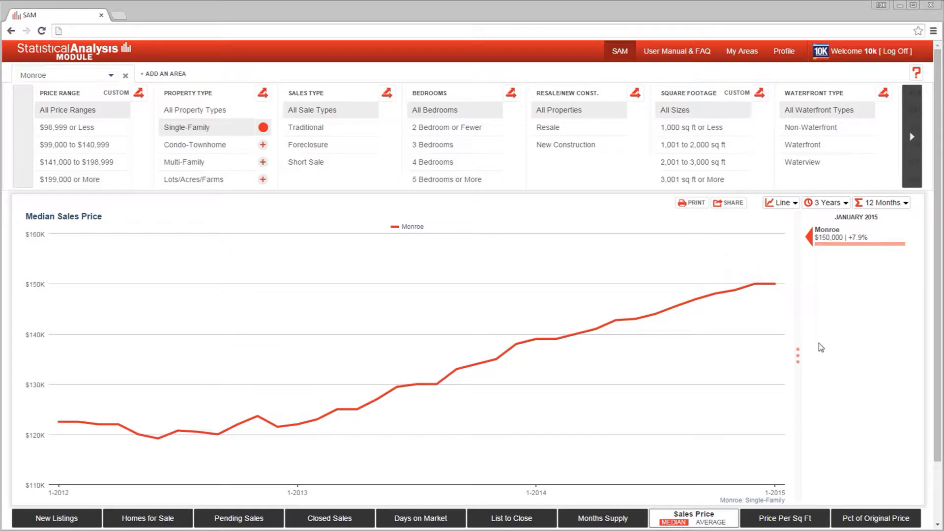
# Collapse the January 2015 summary beside the chart and expand it again.
pyautogui.click(800, 350)
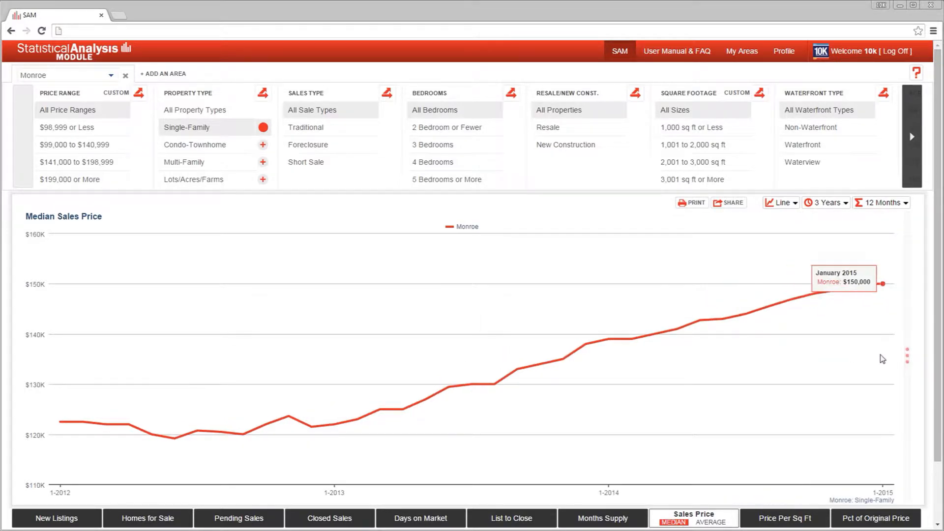
pyautogui.click(908, 355)
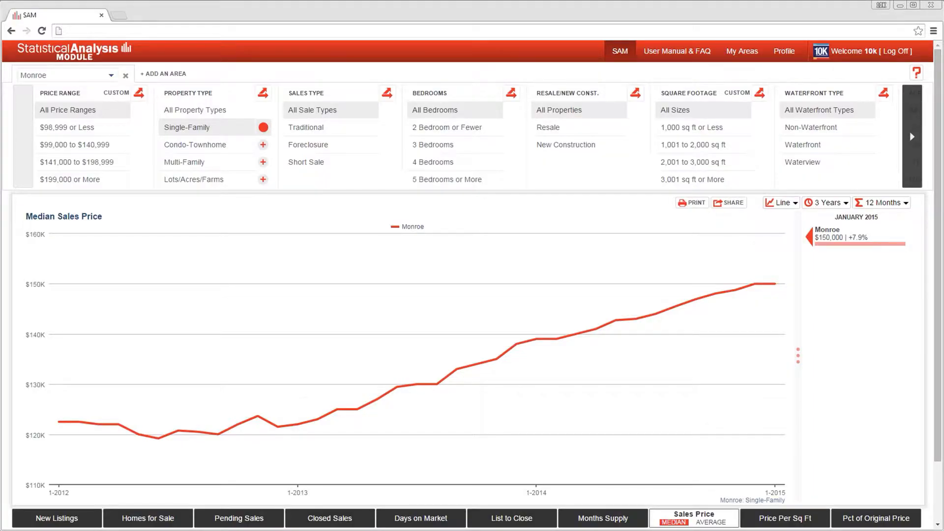
# Try the Bar graph type, check its timeline choices, and return the chart to Line.
pyautogui.click(781, 205)
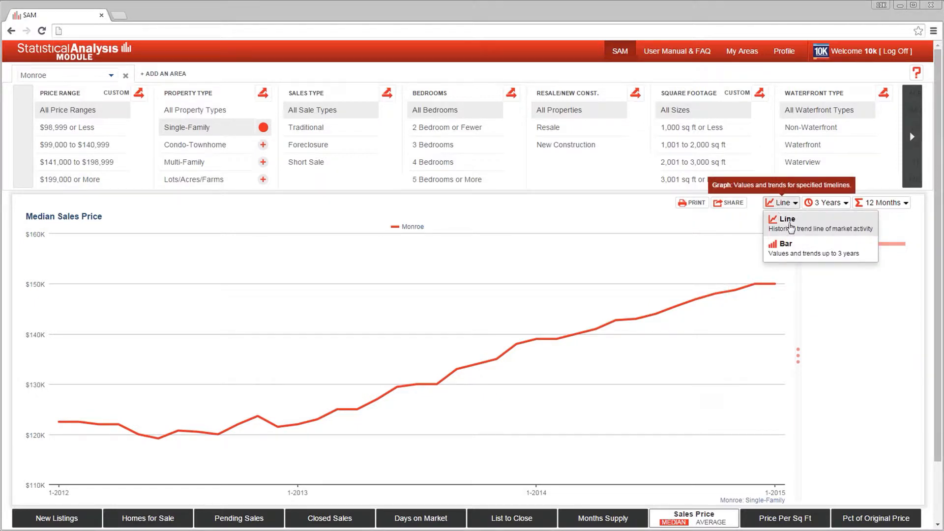
pyautogui.click(792, 250)
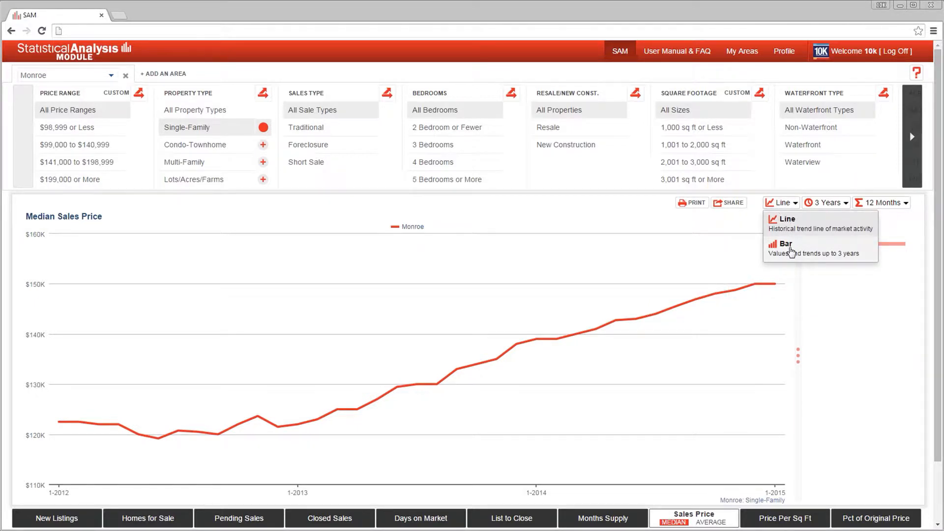
pyautogui.click(833, 206)
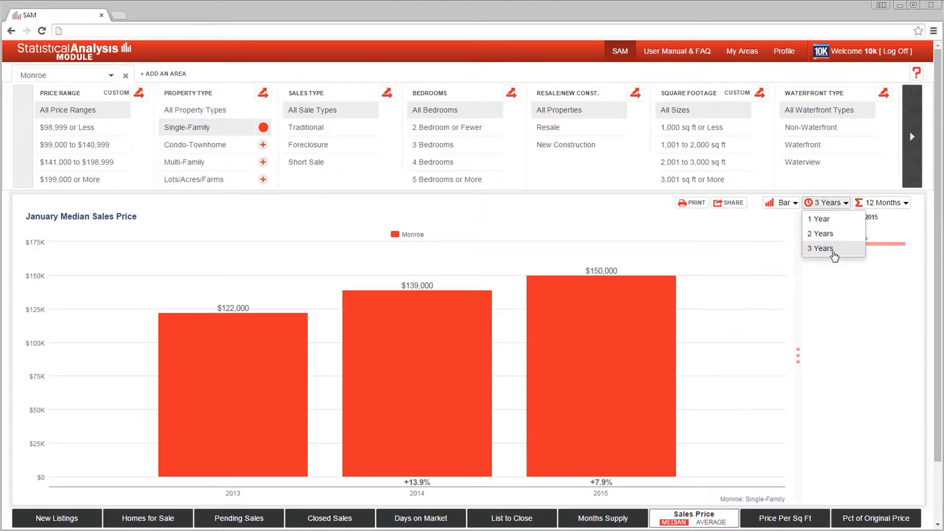
pyautogui.click(792, 204)
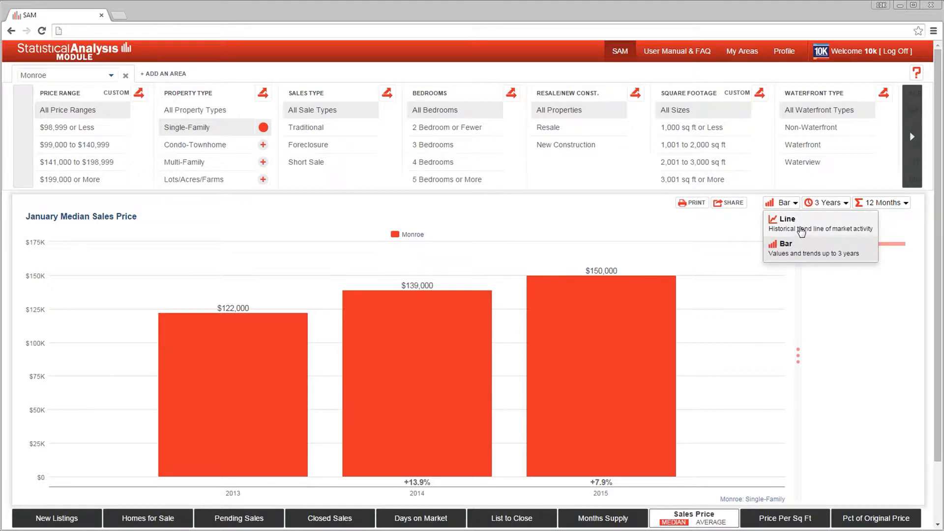
pyautogui.click(802, 230)
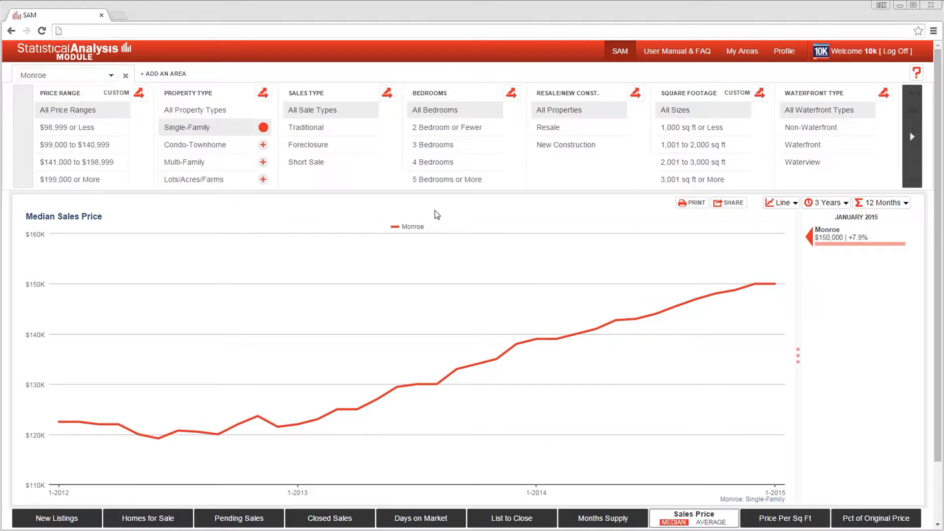
# Open the share options for the median sales price chart and compare the Live and Static data types, leaving Static selected.
pyautogui.click(728, 205)
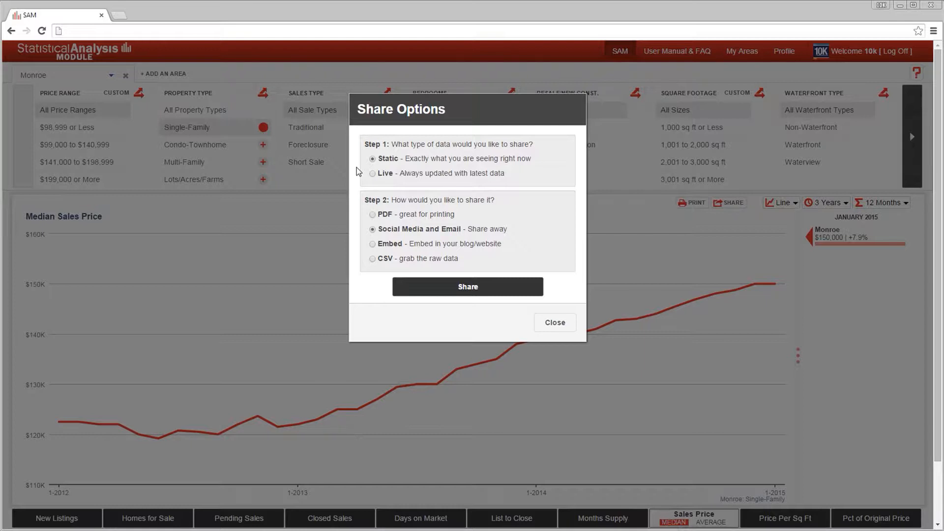
pyautogui.click(372, 173)
pyautogui.click(372, 159)
# Go through the PDF and Social Media and Email formats, and set up an embedded PNG image at Medium (640x480).
pyautogui.click(372, 215)
pyautogui.click(372, 229)
pyautogui.click(372, 244)
pyautogui.click(411, 311)
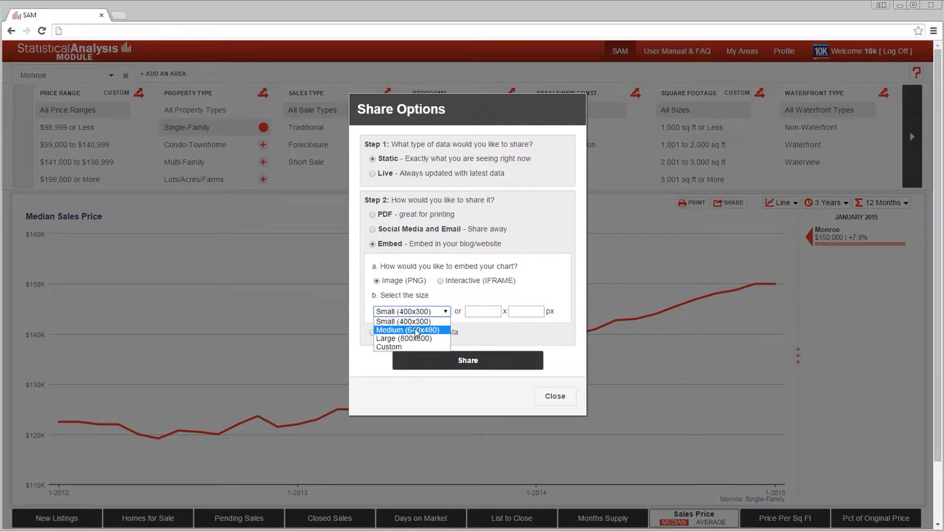
pyautogui.click(417, 331)
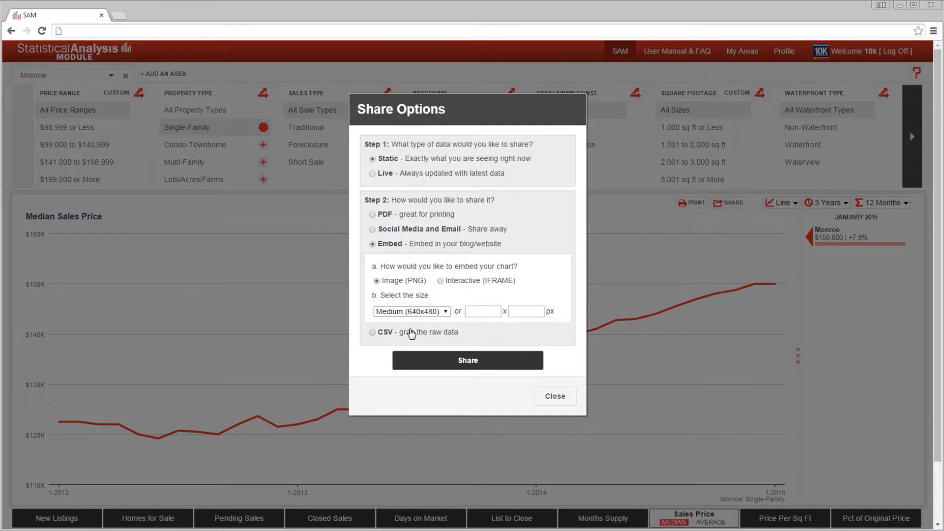
# Generate a static CSV link for the chart's raw data and start the sharing setup over.
pyautogui.click(412, 333)
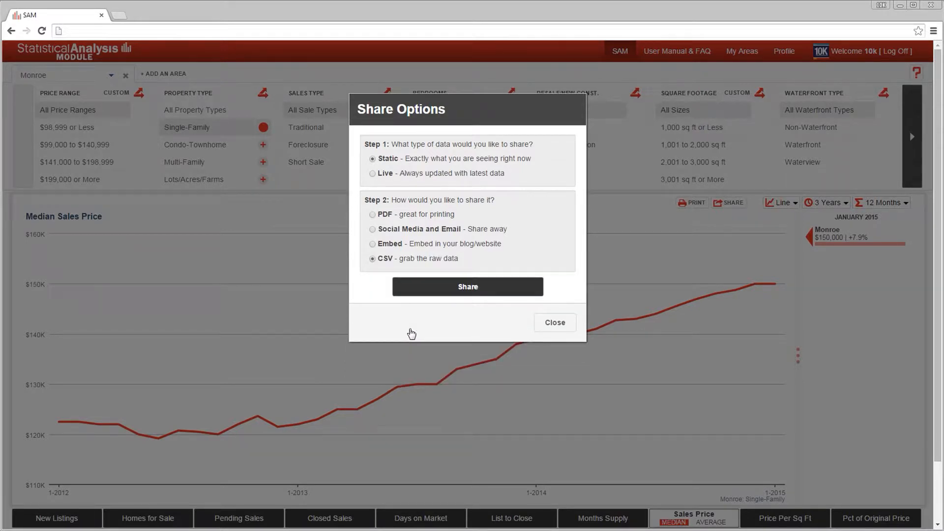
pyautogui.click(444, 289)
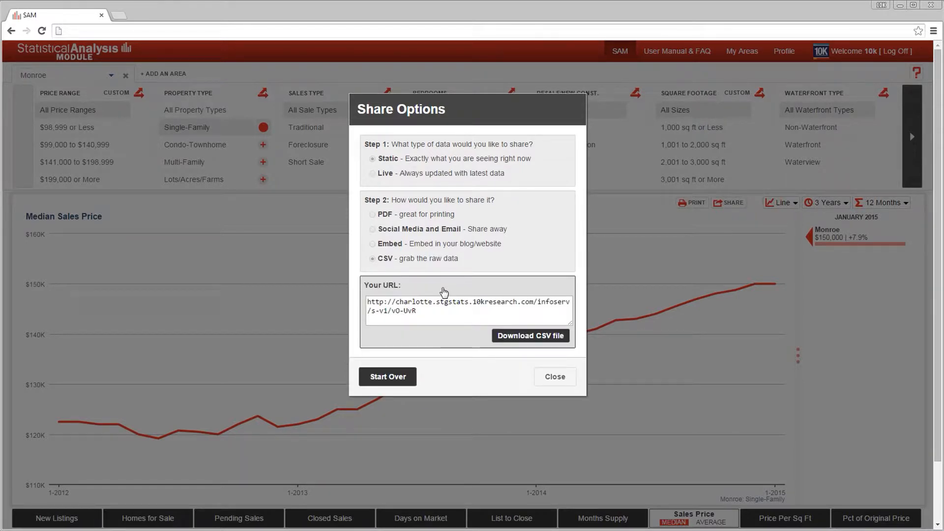
pyautogui.click(402, 379)
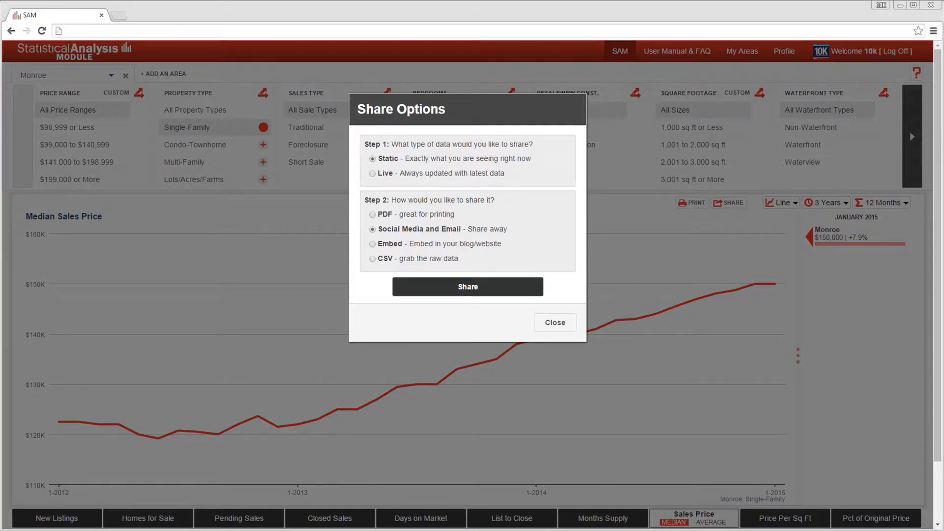
# Generate a Live link for Social Media and Email and view the shared chart in a new window.
pyautogui.click(372, 173)
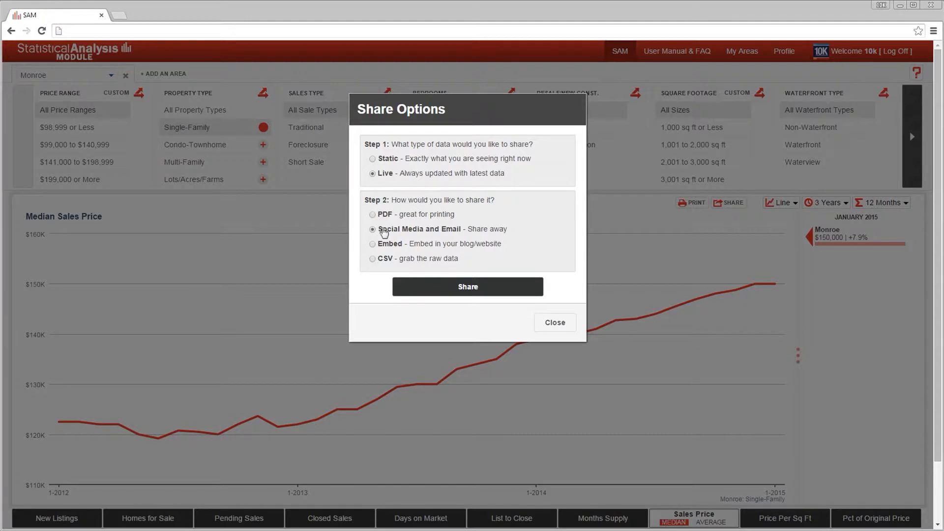
pyautogui.click(433, 285)
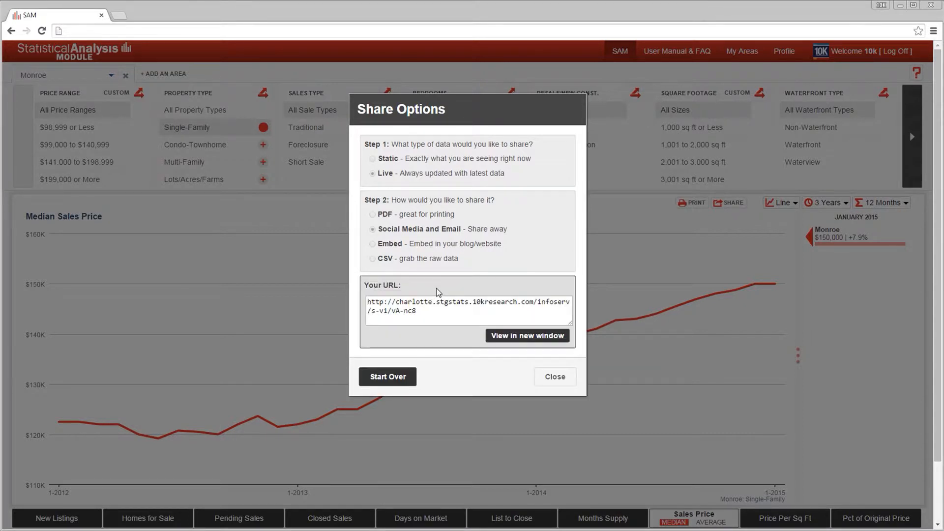
pyautogui.click(436, 307)
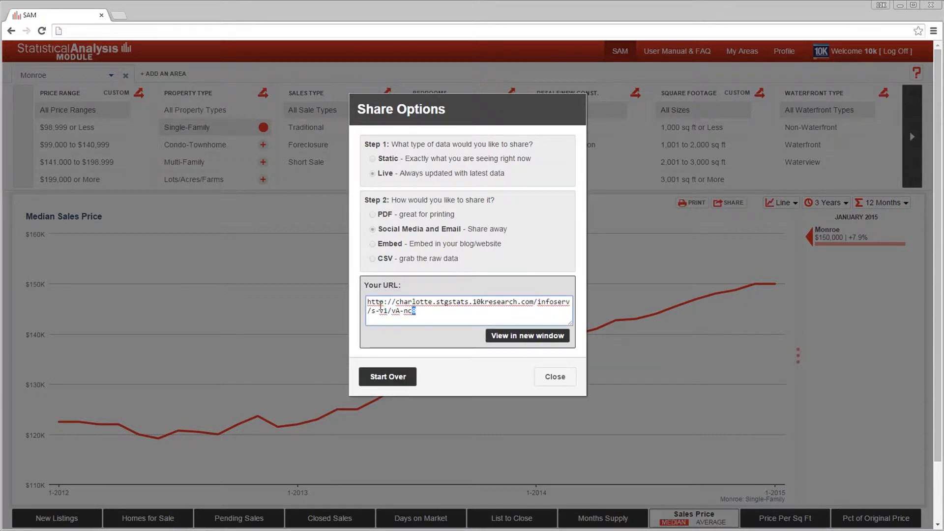
pyautogui.click(529, 336)
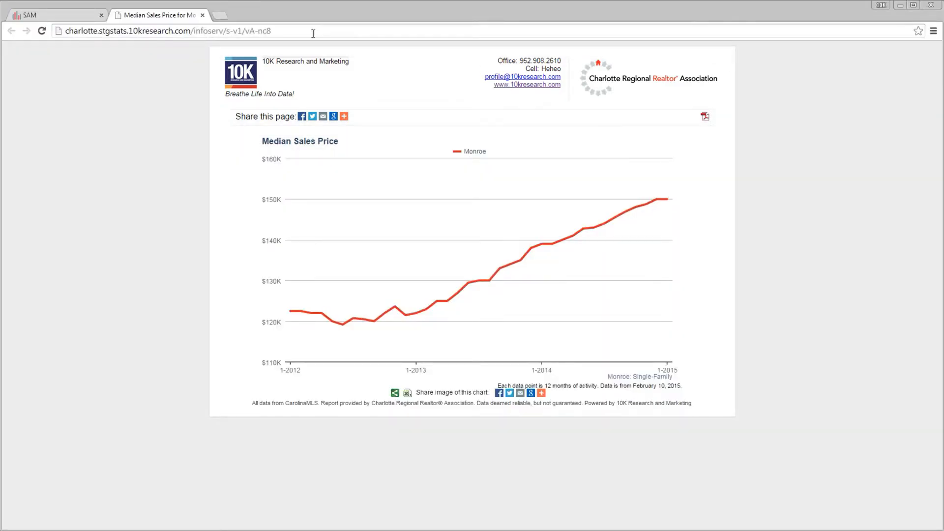
# Examine the shared chart page's link and its list of sharing services, and close the page and the share options.
pyautogui.moveTo(271, 31); pyautogui.dragTo(28, 34)
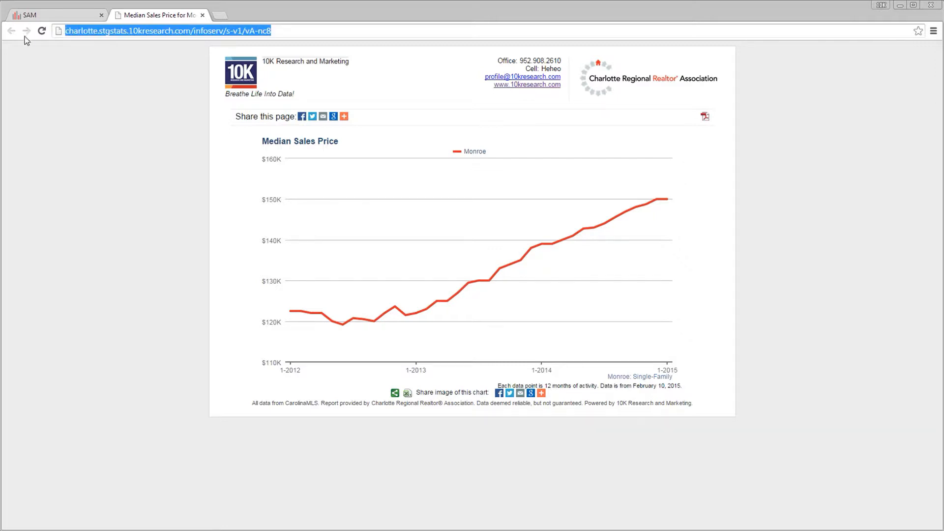
pyautogui.click(149, 86)
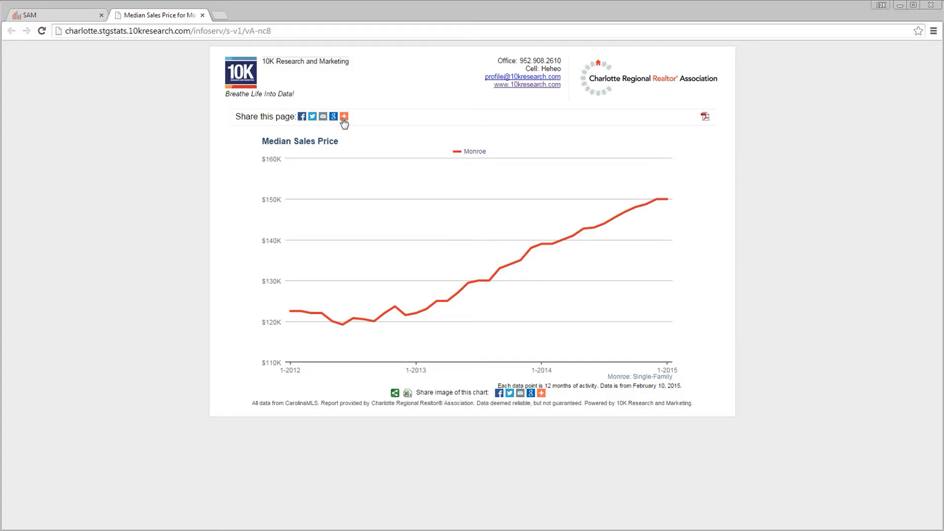
pyautogui.moveTo(344, 118)
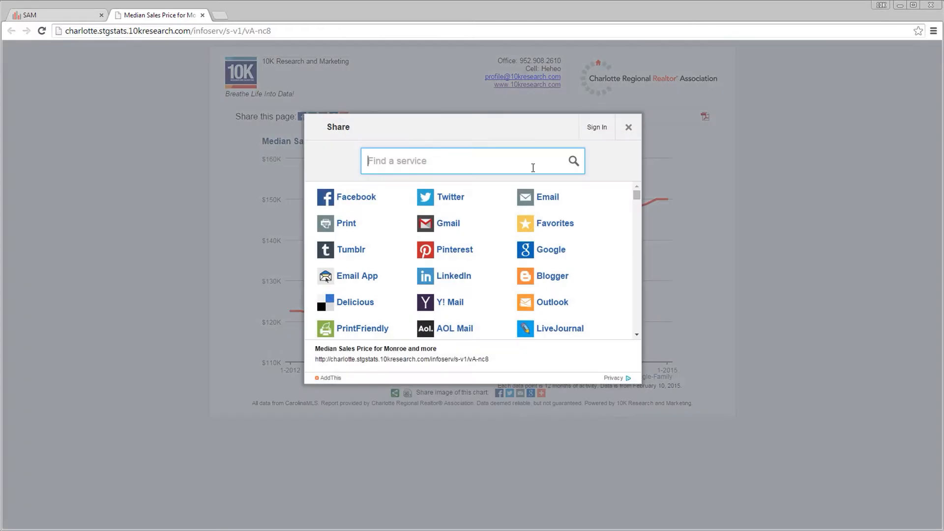
pyautogui.click(628, 130)
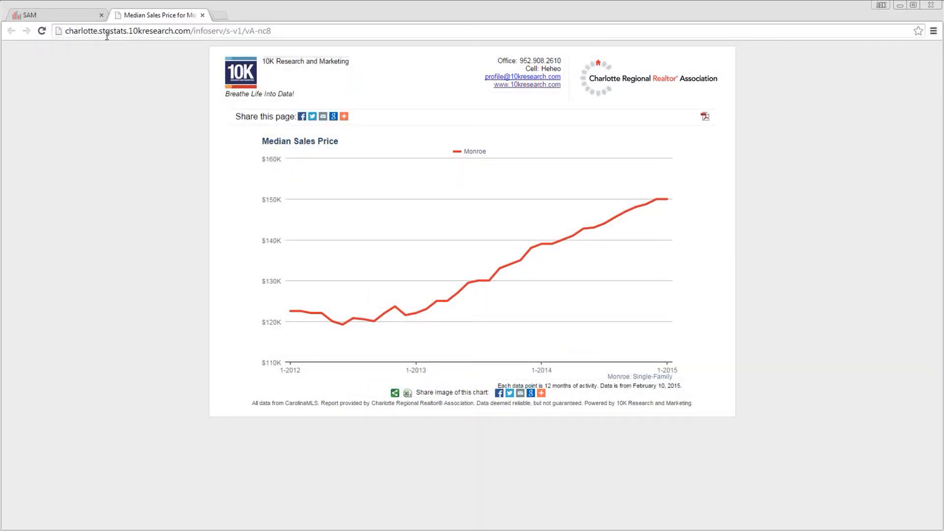
pyautogui.click(201, 16)
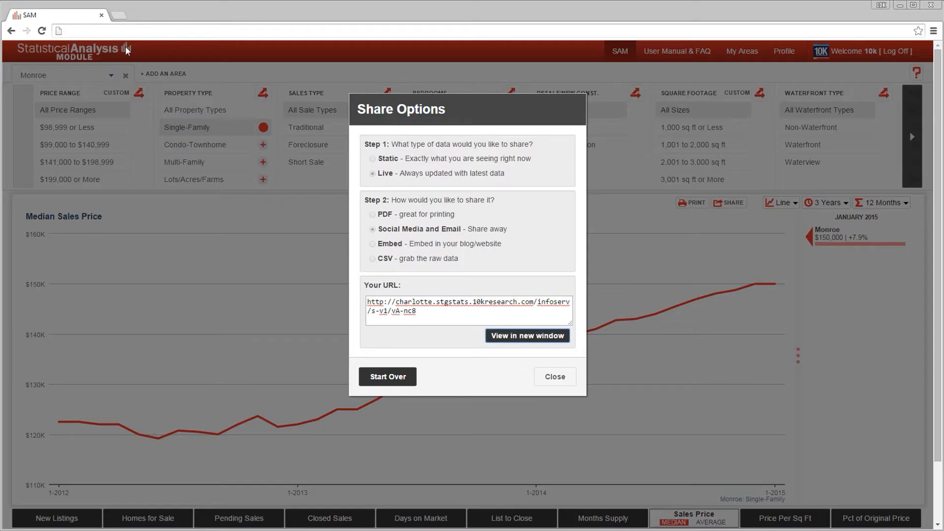
pyautogui.click(555, 377)
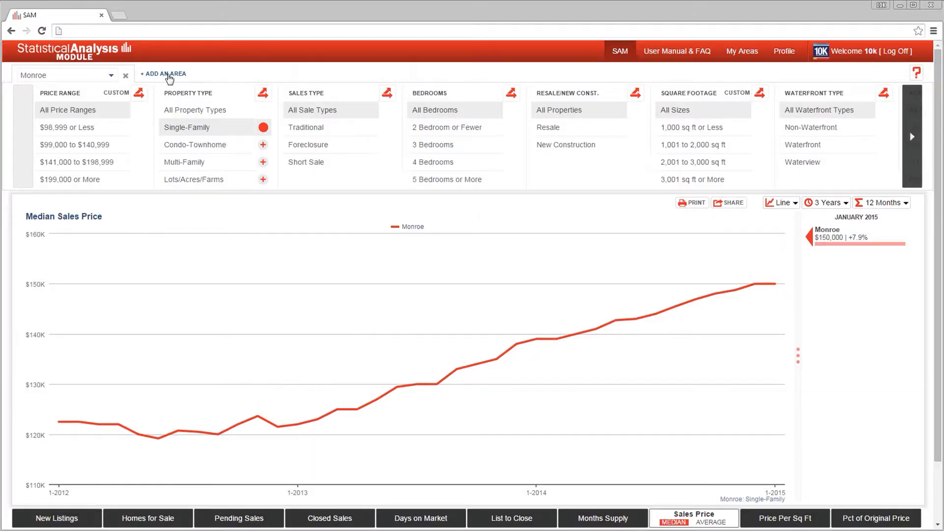
# Add Salisbury as a second area to compare with Monroe.
pyautogui.click(168, 75)
pyautogui.click(167, 76)
pyautogui.write('Salisbury')
pyautogui.press('Return')
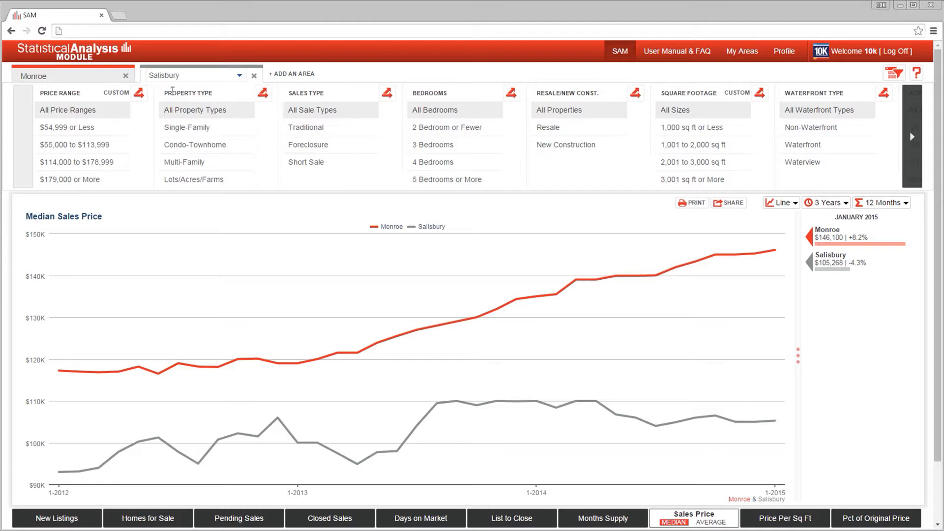
# Filter both areas to Resale and break the chart down by Single-Family, Condo-Townhome and All Property Types.
pyautogui.click(555, 128)
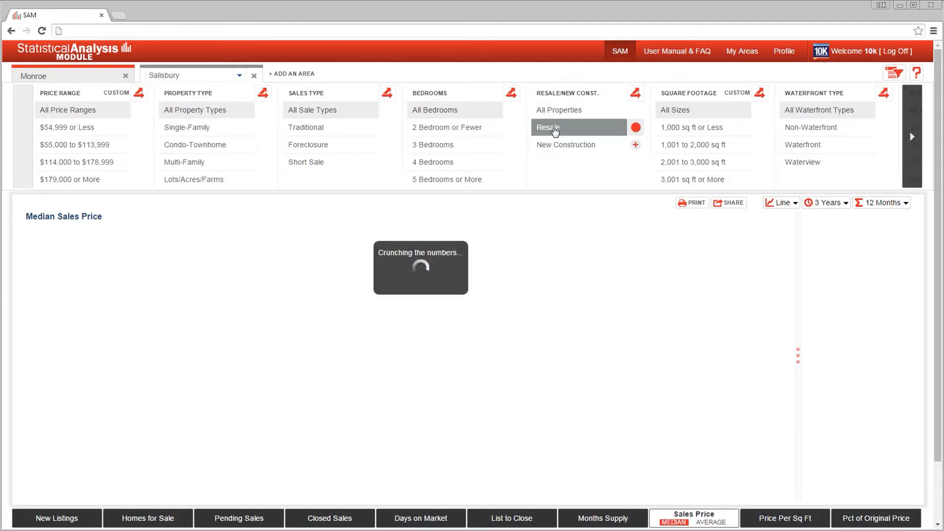
pyautogui.click(212, 128)
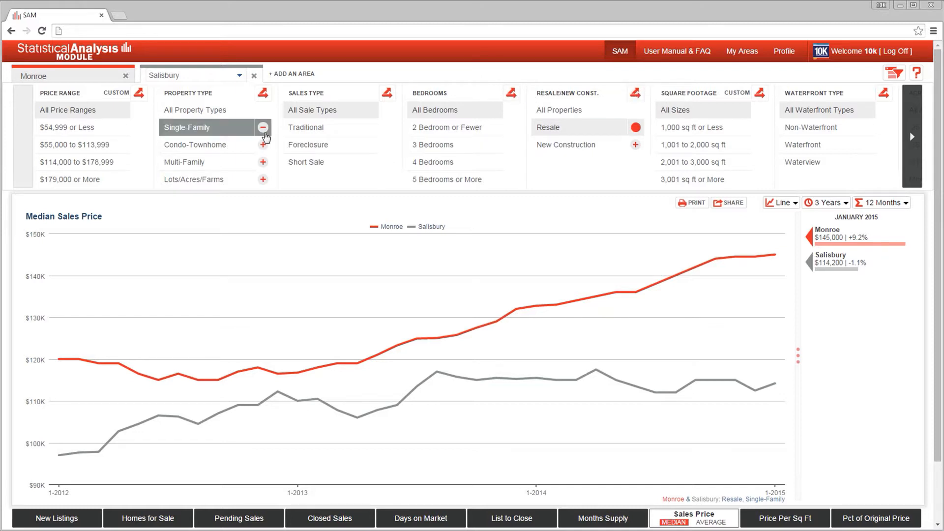
pyautogui.click(263, 144)
pyautogui.click(263, 93)
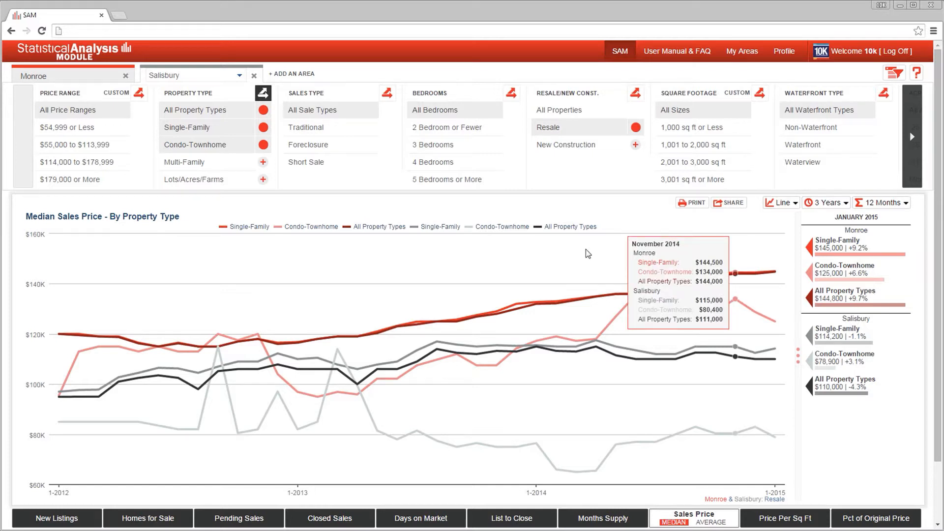
# Hide and restore both areas' All Property Types lines and Monroe's Single-Family line in the chart.
pyautogui.click(557, 229)
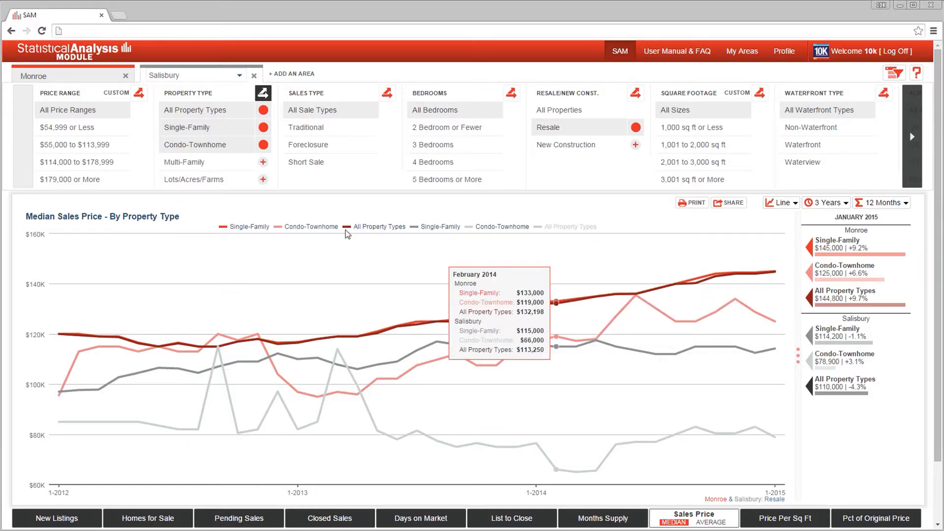
pyautogui.click(363, 231)
pyautogui.click(246, 227)
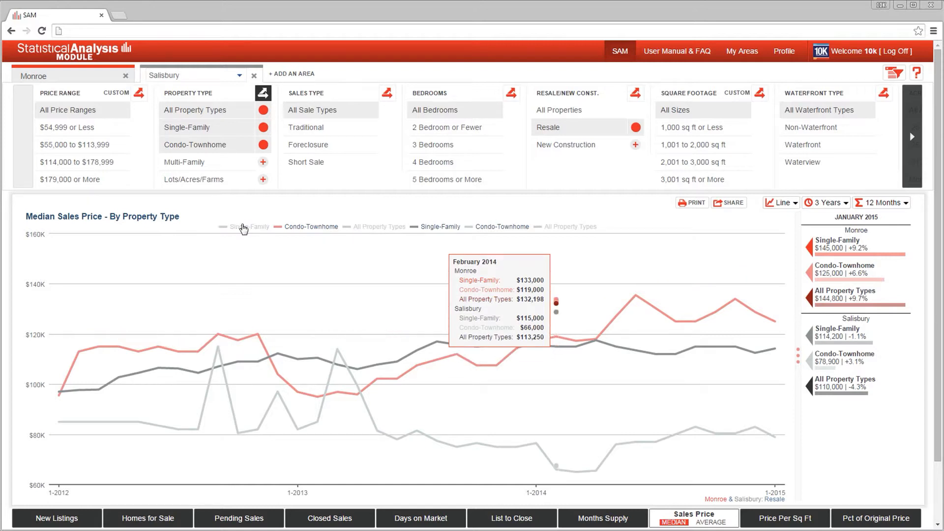
pyautogui.click(245, 227)
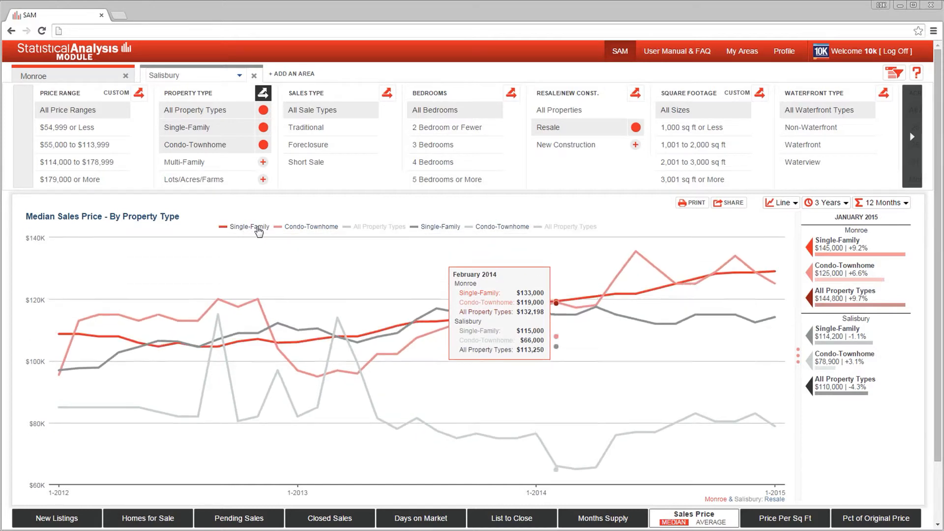
pyautogui.click(396, 229)
pyautogui.click(568, 228)
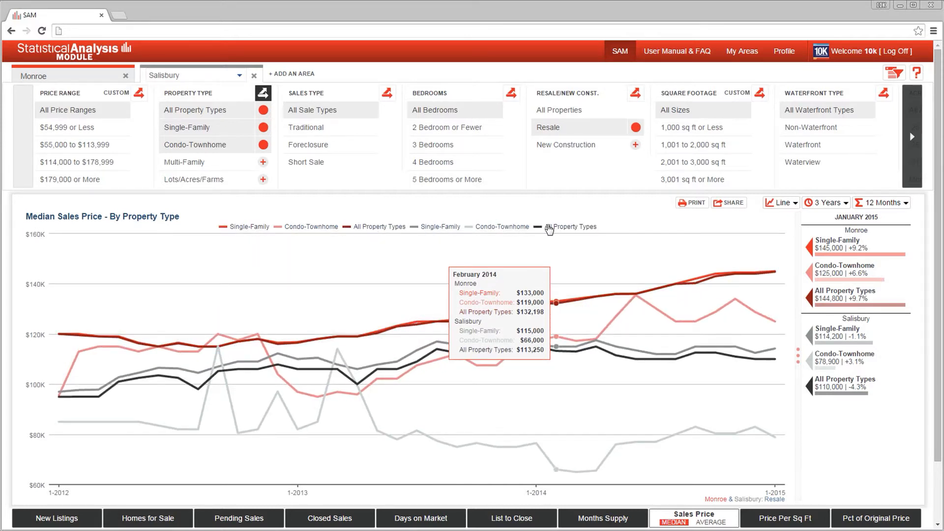
# Try replacing All Property Types with Multi-Family in the property type comparison, and restore the original selection.
pyautogui.click(263, 110)
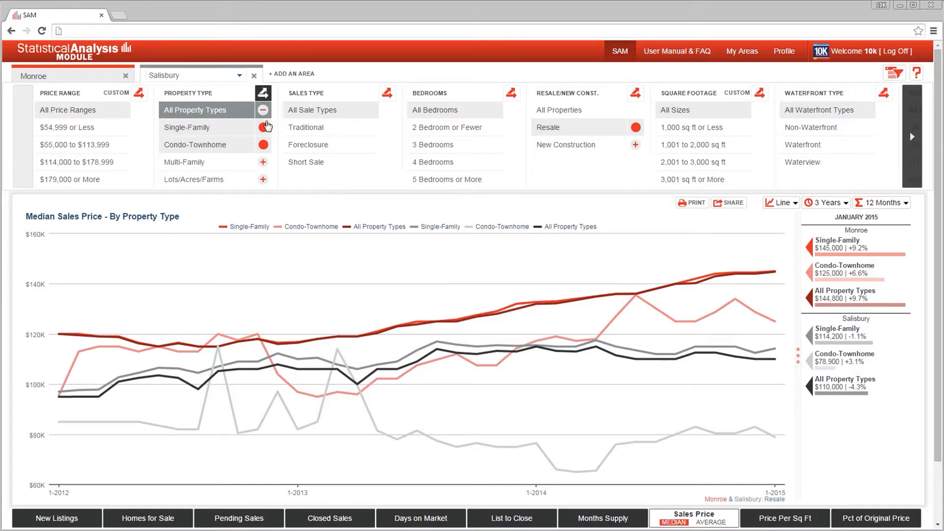
pyautogui.click(264, 163)
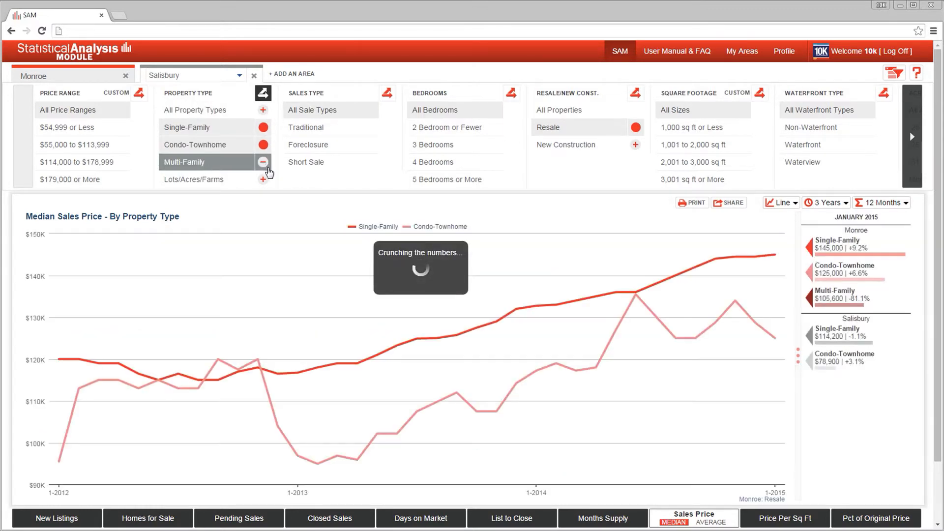
pyautogui.click(264, 163)
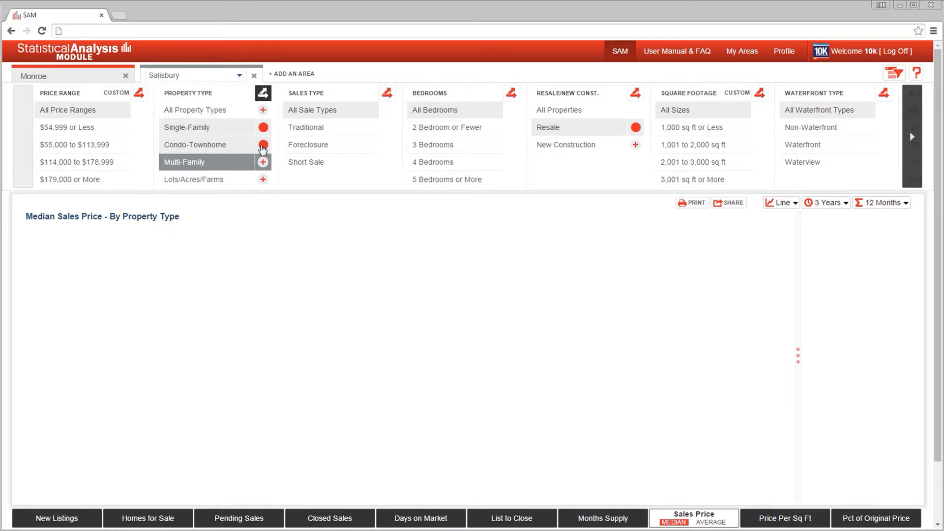
pyautogui.click(263, 110)
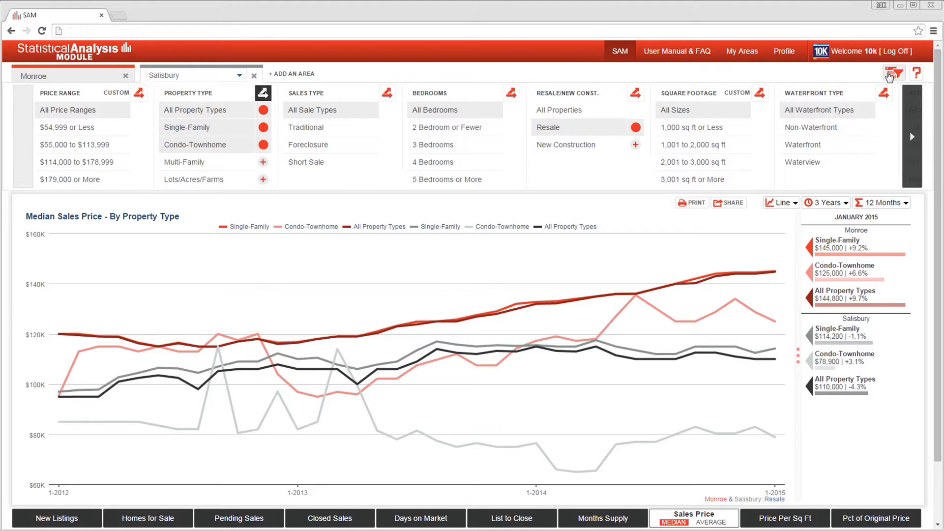
# Switch to separate filters for each area, look at Monroe's and Salisbury's filters, and make Monroe the active area.
pyautogui.click(88, 78)
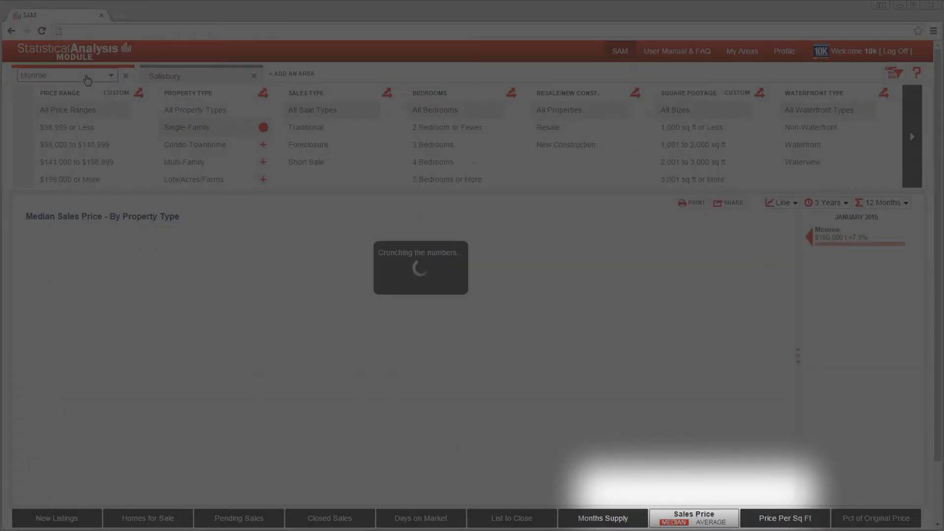
pyautogui.click(219, 78)
pyautogui.click(98, 79)
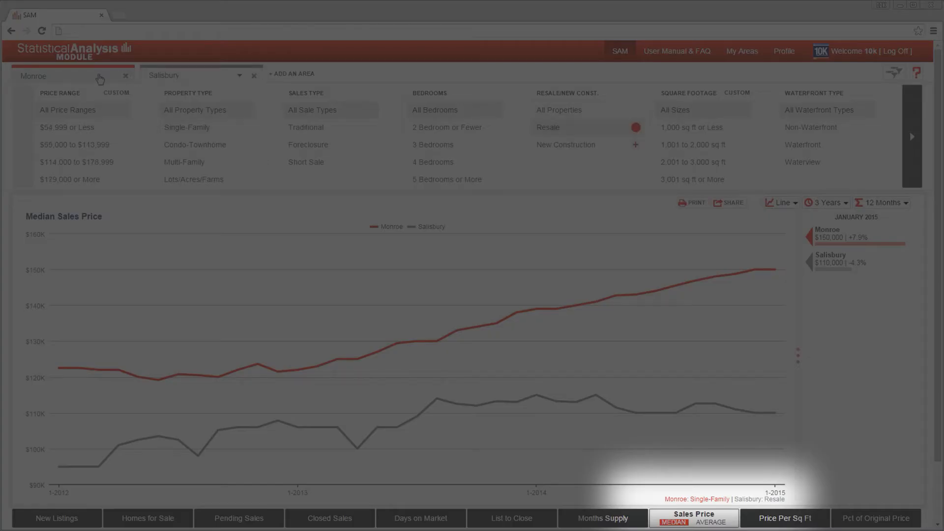
pyautogui.click(81, 77)
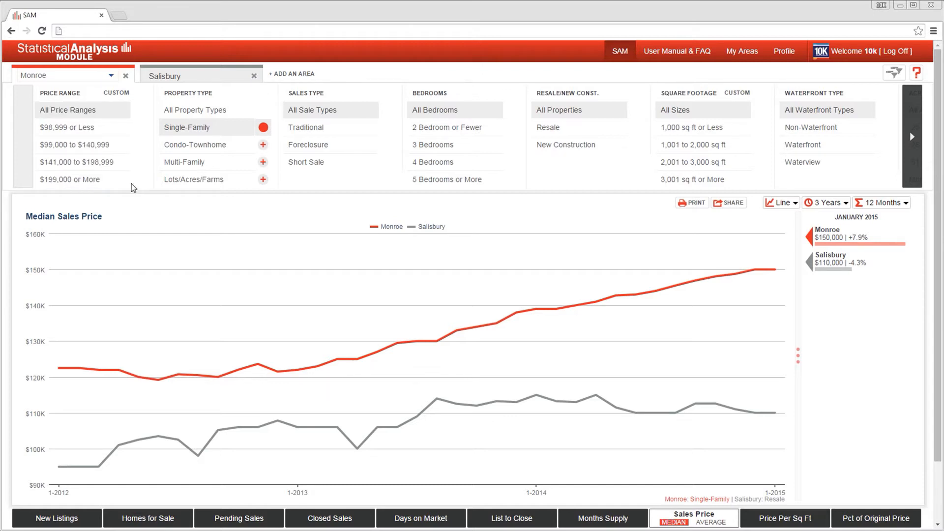
# Start a Custom Range set for Monroe's price ranges and enter the first range as 400 to 600 thousand.
pyautogui.click(120, 93)
pyautogui.click(389, 149)
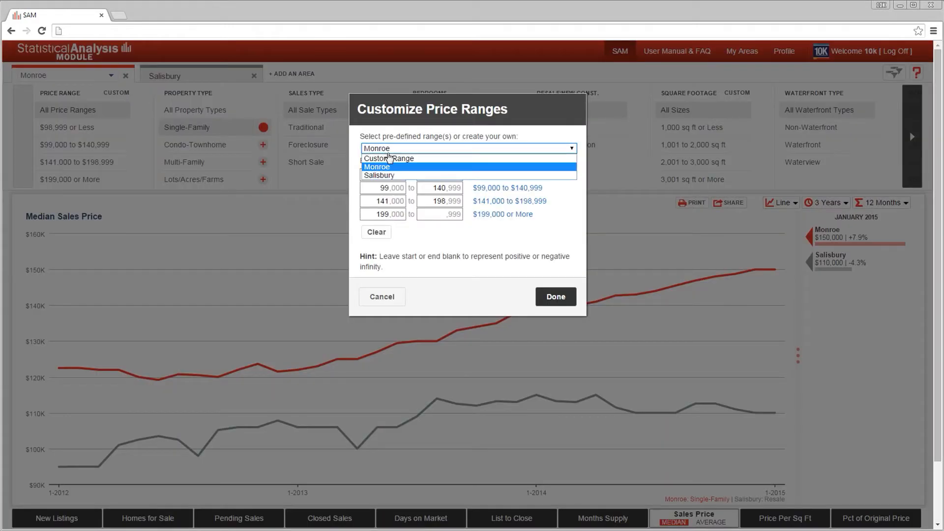
pyautogui.click(389, 158)
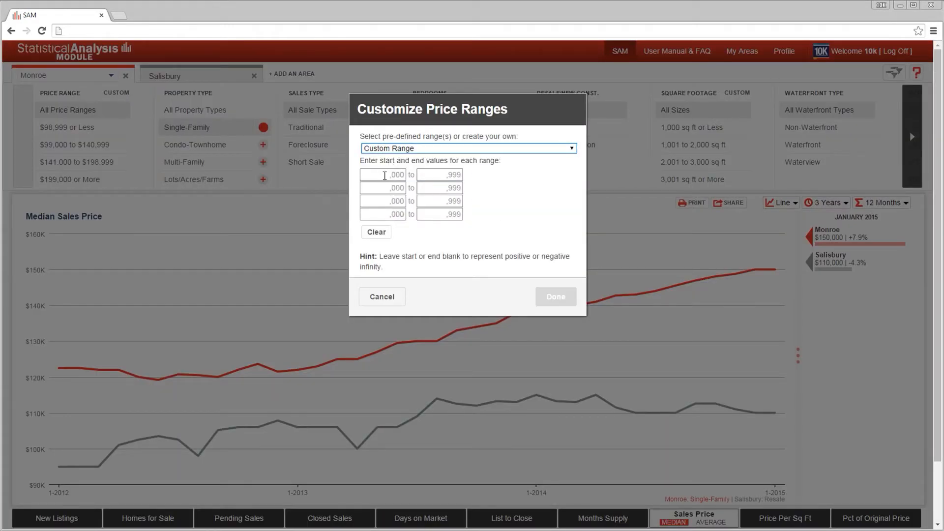
pyautogui.click(385, 176)
pyautogui.write('400')
pyautogui.press('Tab')
pyautogui.write('600')
# Add custom ranges of 600 to 800 and 800 to 1000 thousand, and filter Monroe to $600,000 to $800,999.
pyautogui.press('Tab')
pyautogui.write('600')
pyautogui.press('Tab')
pyautogui.write('800')
pyautogui.press('Tab')
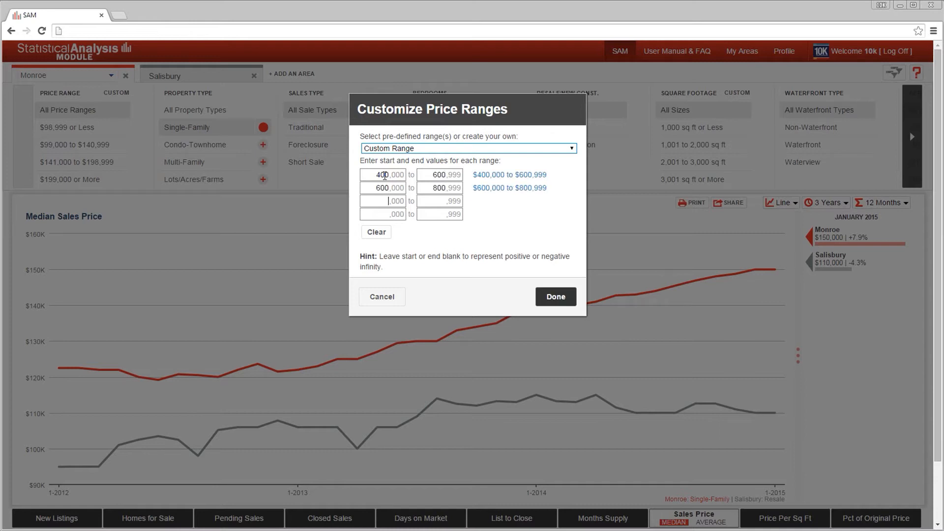
pyautogui.press('Tab')
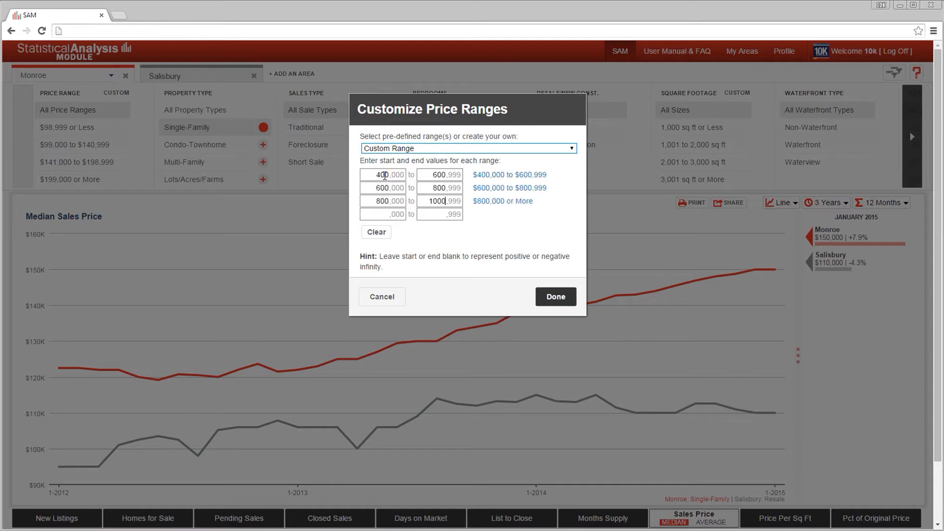
pyautogui.write('1000')
pyautogui.click(561, 299)
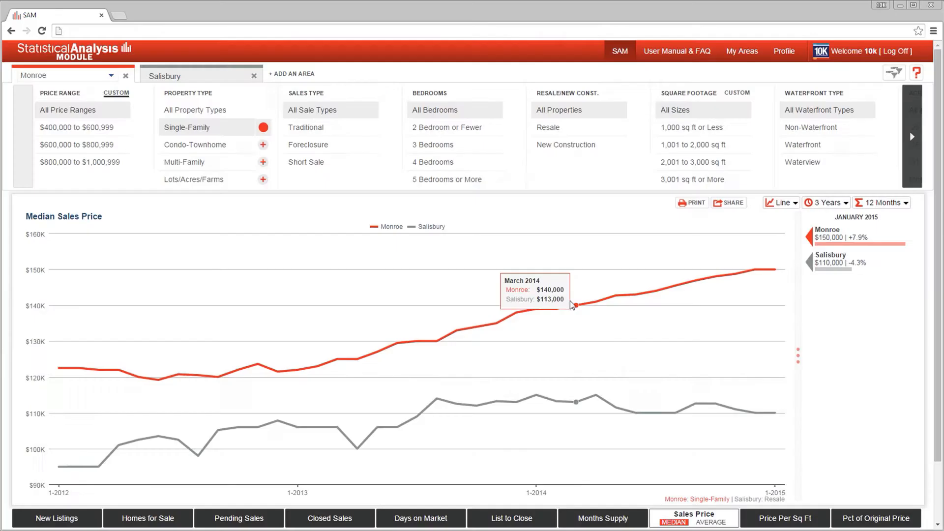
pyautogui.click(118, 148)
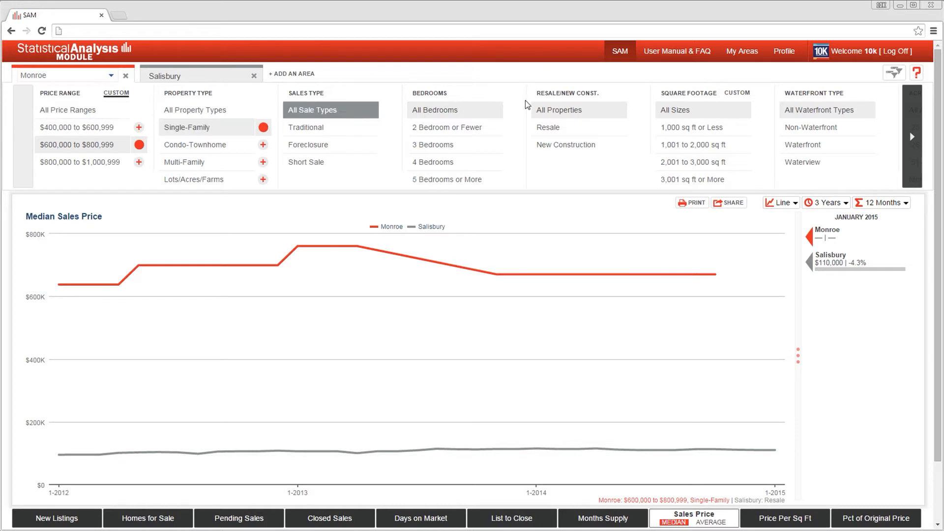
# Open My Areas with the map on Uptown Charlotte and draw a circle over Fourth Ward.
pyautogui.click(741, 51)
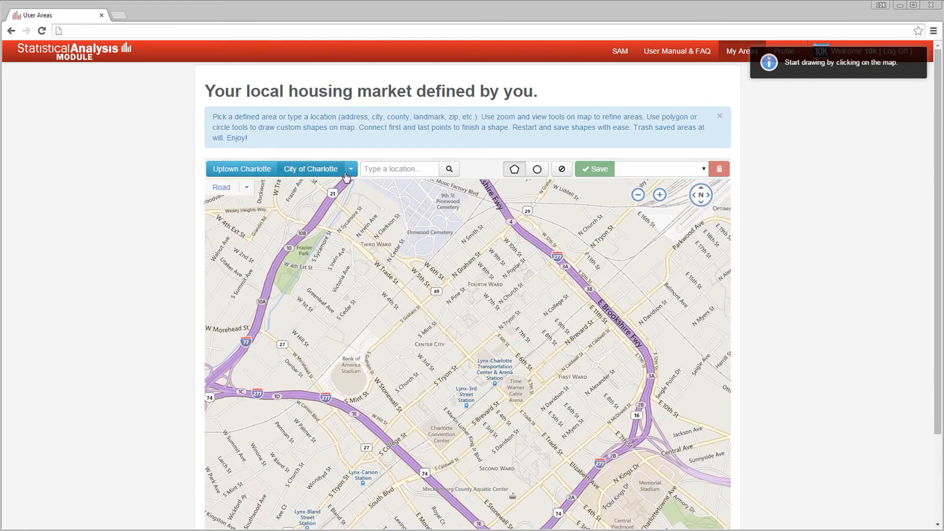
pyautogui.click(250, 173)
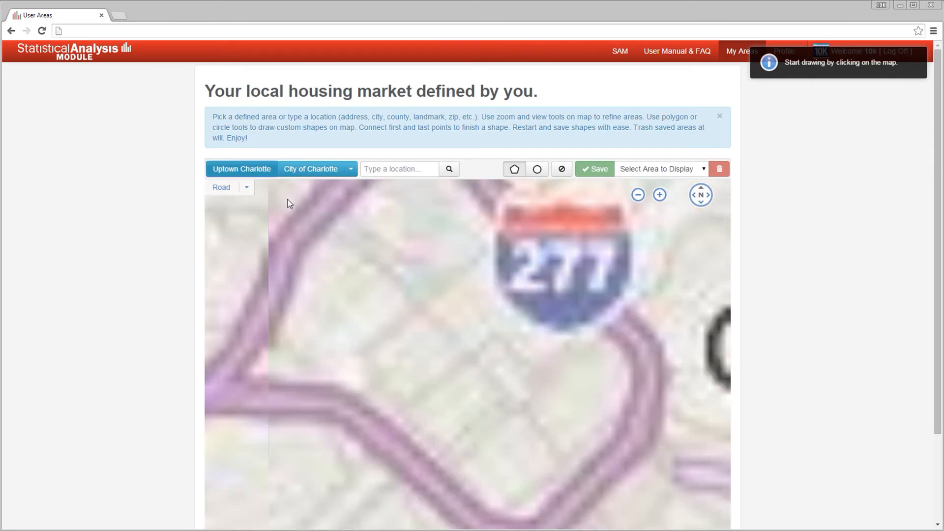
pyautogui.click(536, 172)
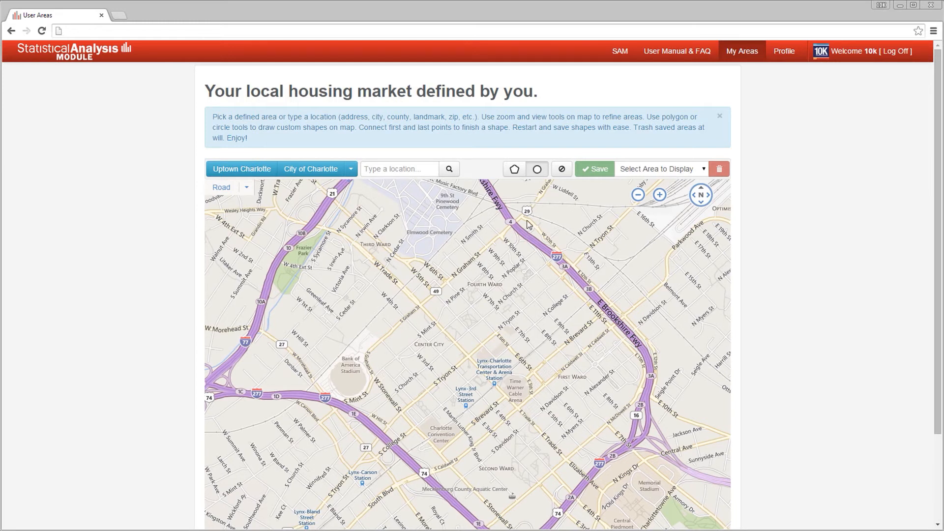
pyautogui.moveTo(495, 301); pyautogui.dragTo(540, 321)
# Draw a closed seven-point polygon around First Ward beside the circle and adjust its corner where the two shapes overlap.
pyautogui.click(514, 170)
pyautogui.click(471, 360)
pyautogui.click(511, 340)
pyautogui.click(551, 320)
pyautogui.click(568, 289)
pyautogui.click(642, 339)
pyautogui.click(640, 409)
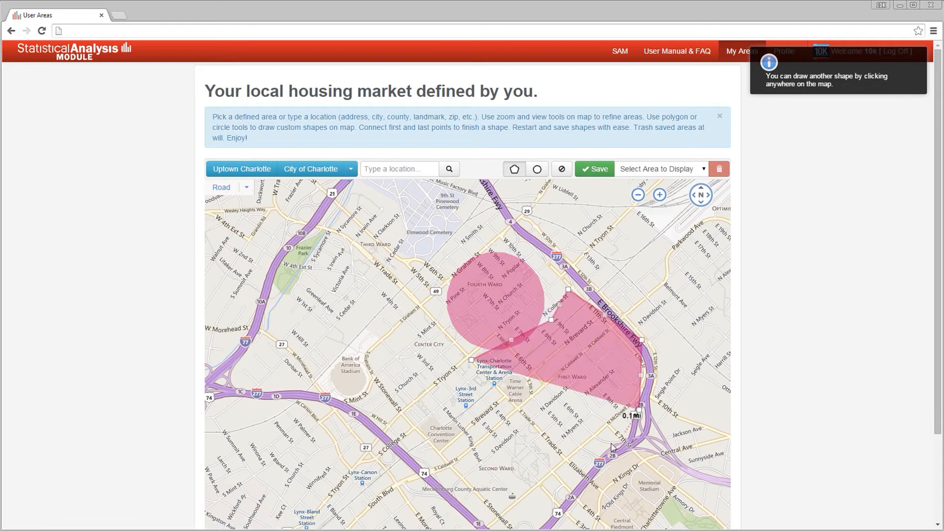
pyautogui.click(583, 464)
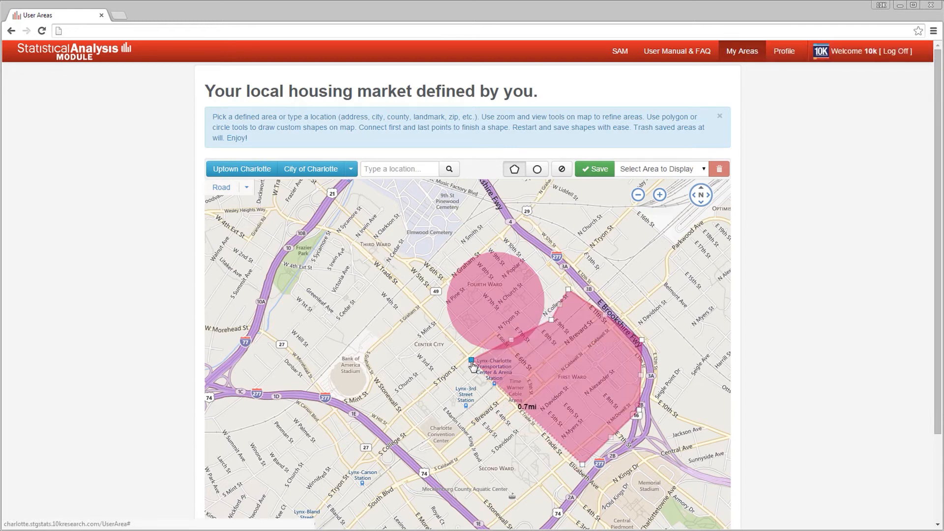
pyautogui.click(471, 361)
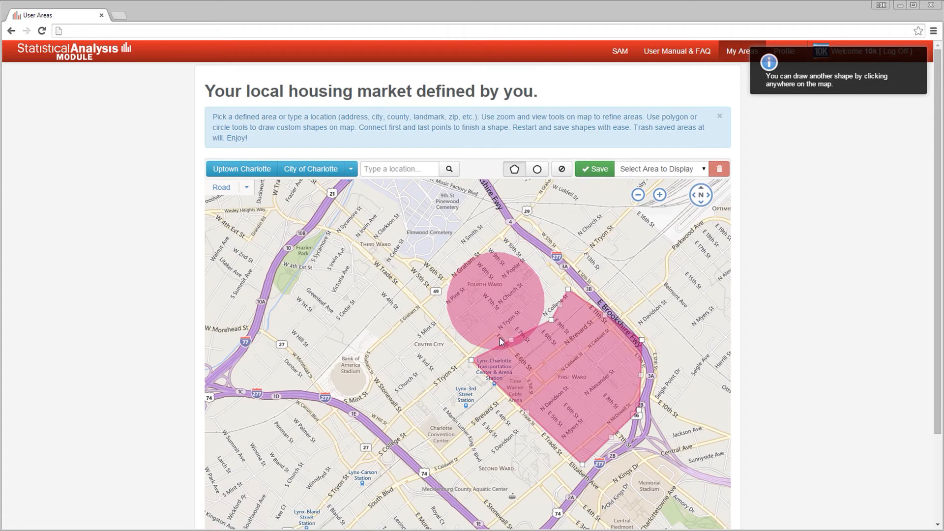
pyautogui.moveTo(510, 340); pyautogui.dragTo(514, 352)
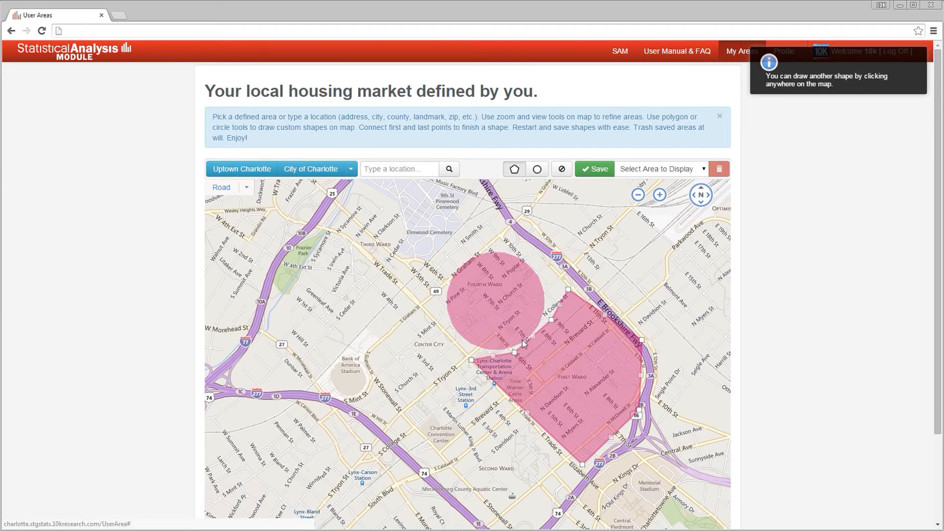
# Save the drawn shapes as a new area named "N of E Trade" and display its chart in SAM.
pyautogui.click(595, 169)
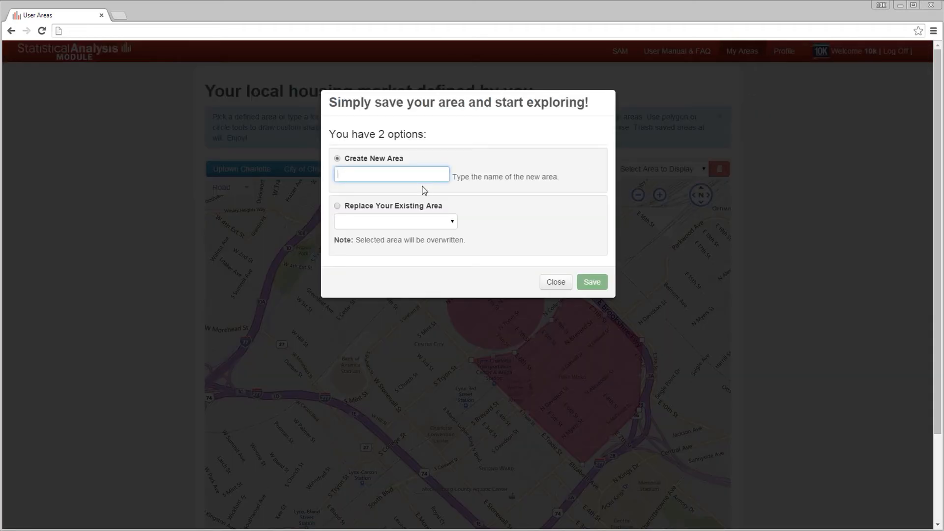
pyautogui.write('N of E Trade')
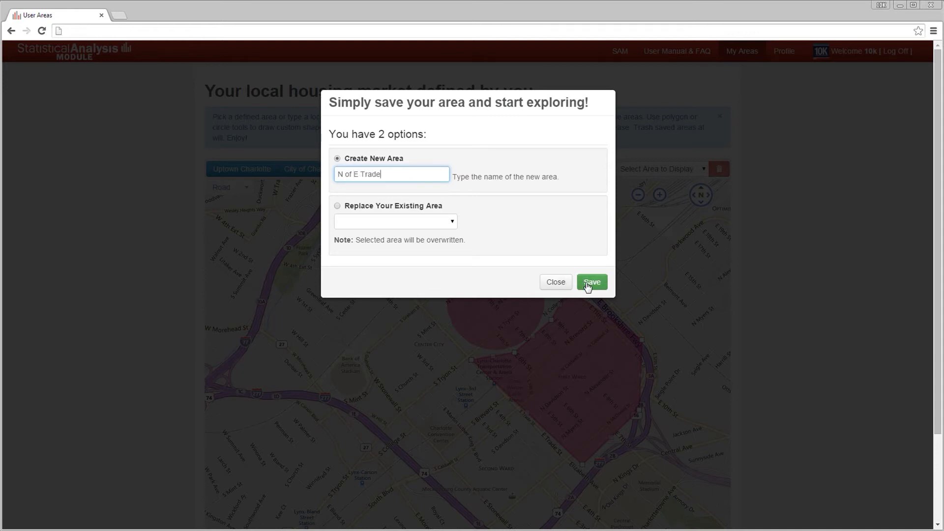
pyautogui.click(588, 285)
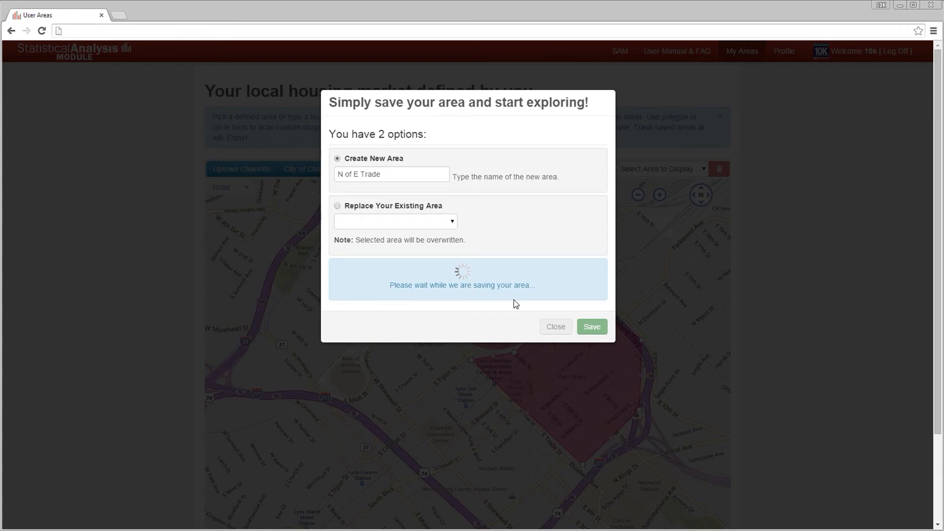
pyautogui.click(453, 290)
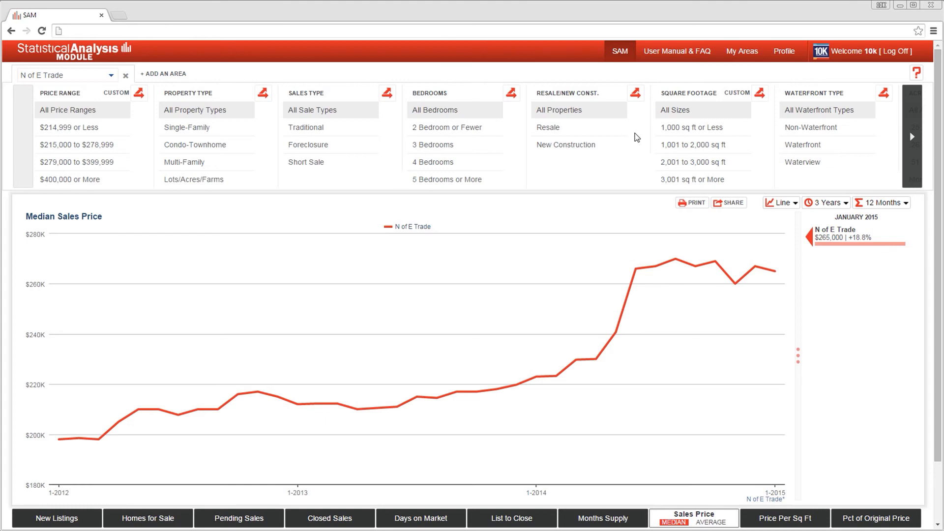
# Open the User Manual & FAQ and look through the My Areas, Charting, FAQ and Change Log sections.
pyautogui.click(684, 53)
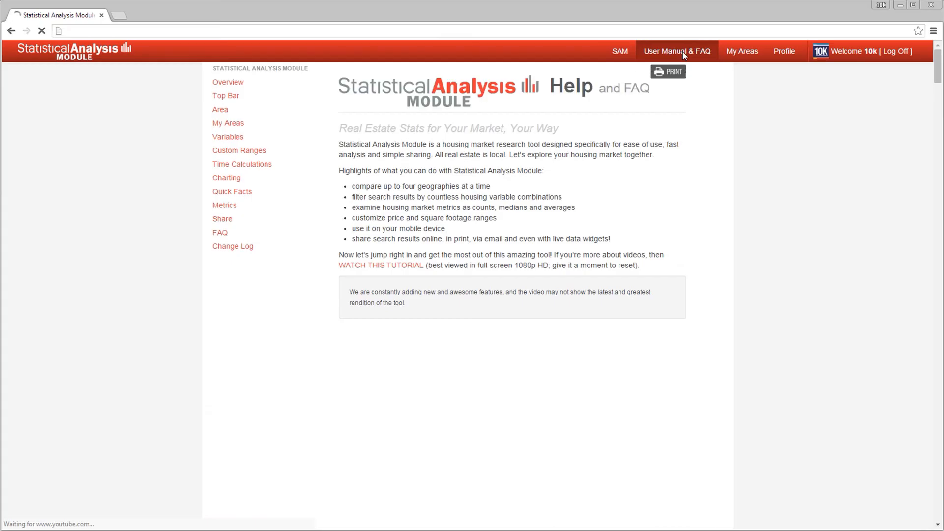
pyautogui.click(227, 124)
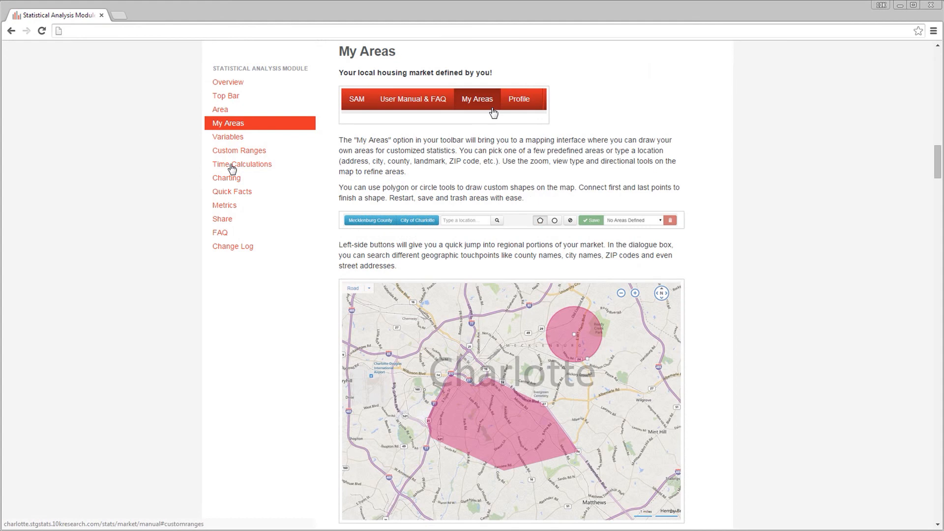
pyautogui.click(231, 178)
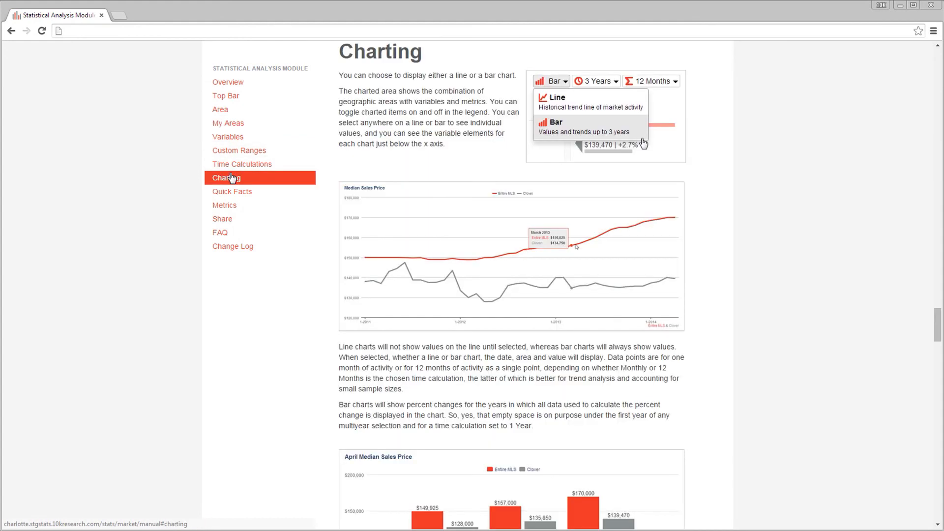
pyautogui.click(220, 235)
pyautogui.scroll(-7, 249, 253)
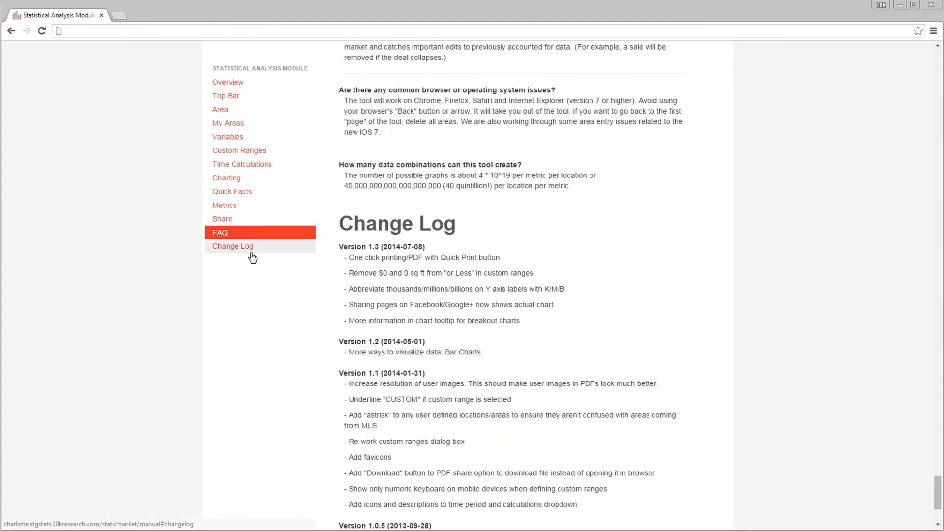
pyautogui.click(251, 254)
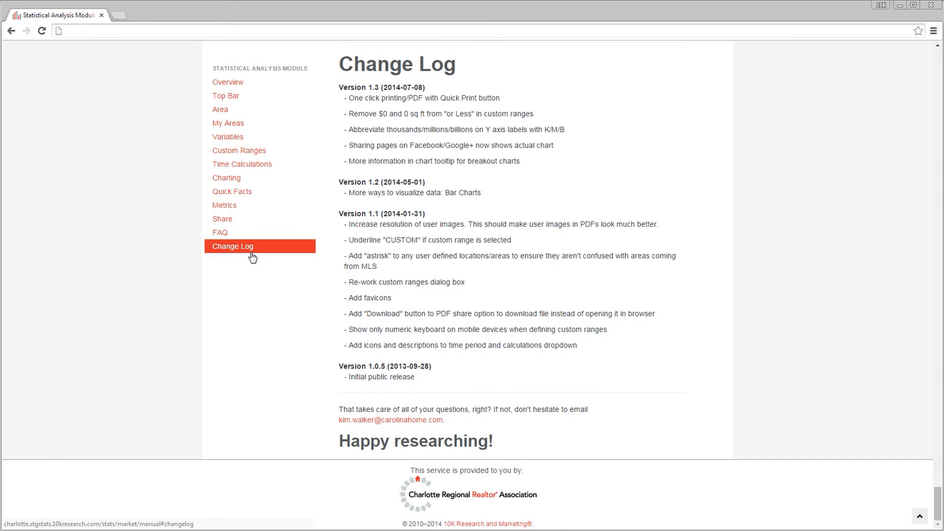